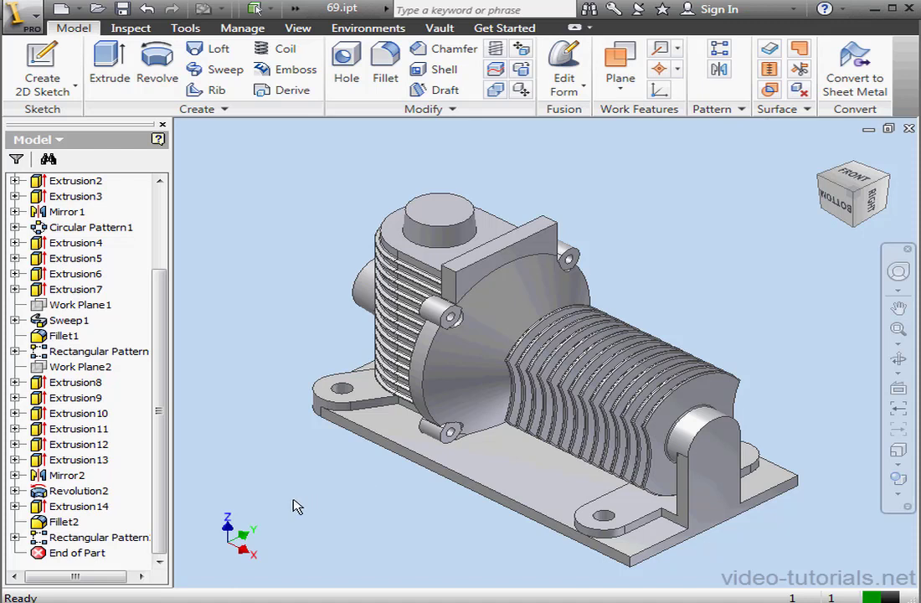
- Suppress the last rectangular pattern of fins and create a work plane parallel to the housing's top face and tangent to the long horizontal shaft
right_click(97, 536)
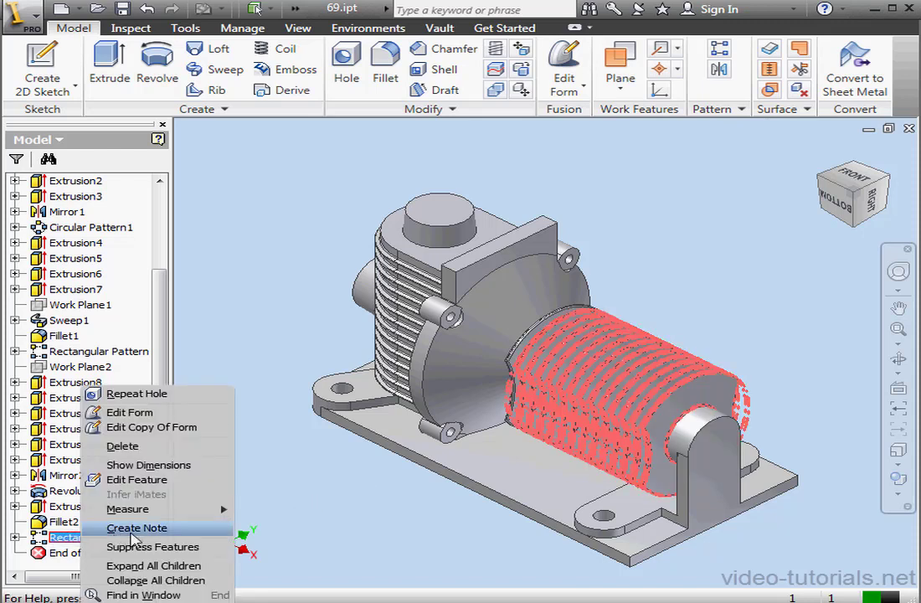
left_click(192, 548)
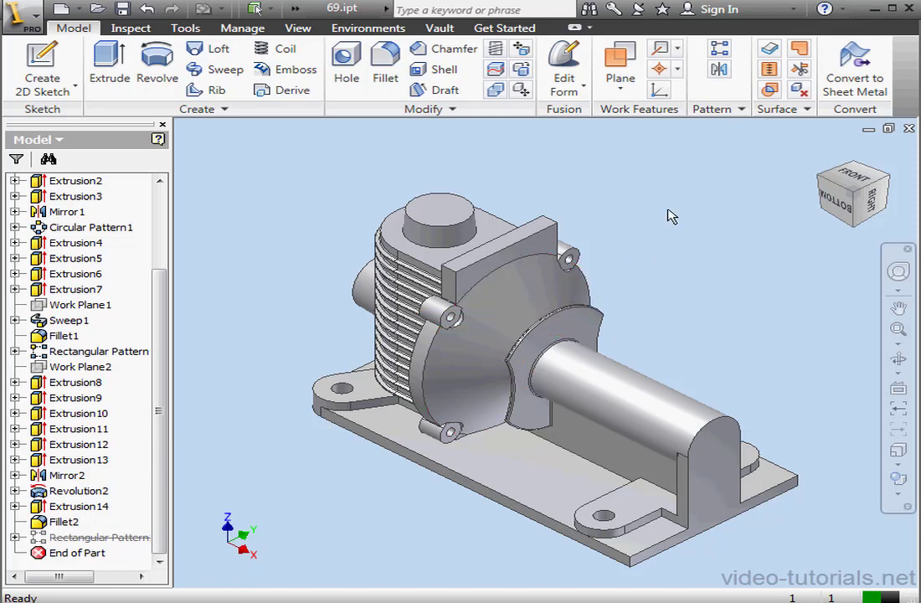
left_click(624, 67)
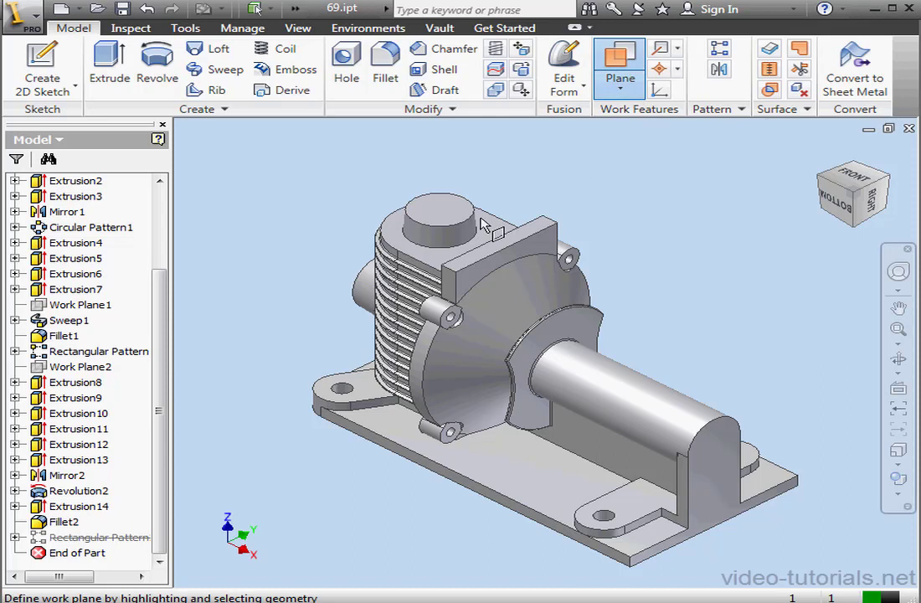
left_click(442, 263)
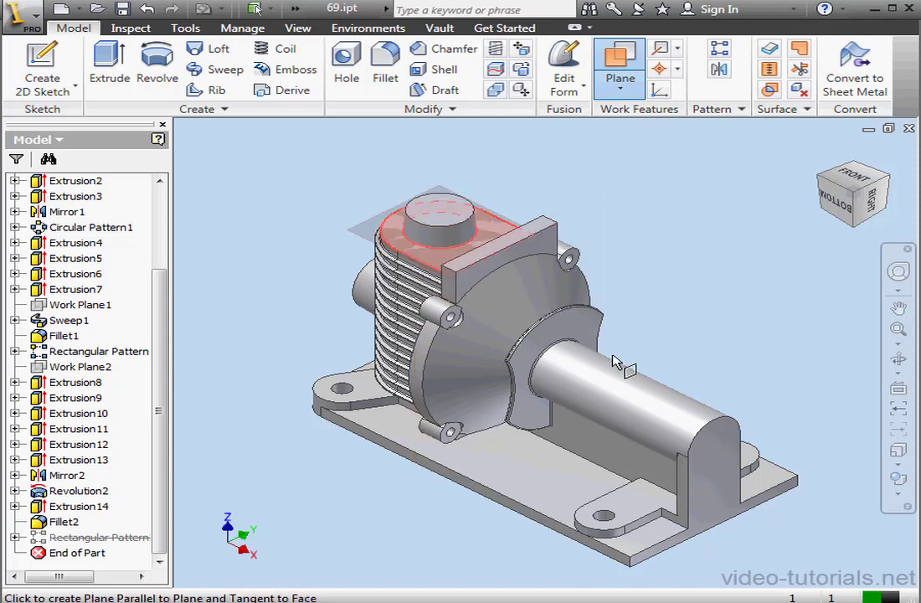
left_click(628, 386)
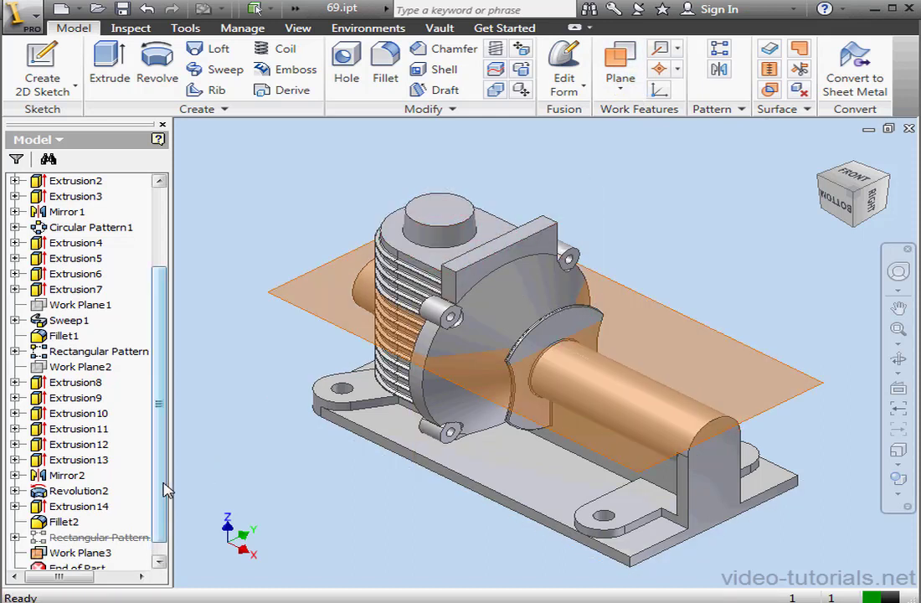
- Start a 2D sketch on the tangent work plane and hide that work plane
scroll(163, 494, "down", 1)
right_click(79, 537)
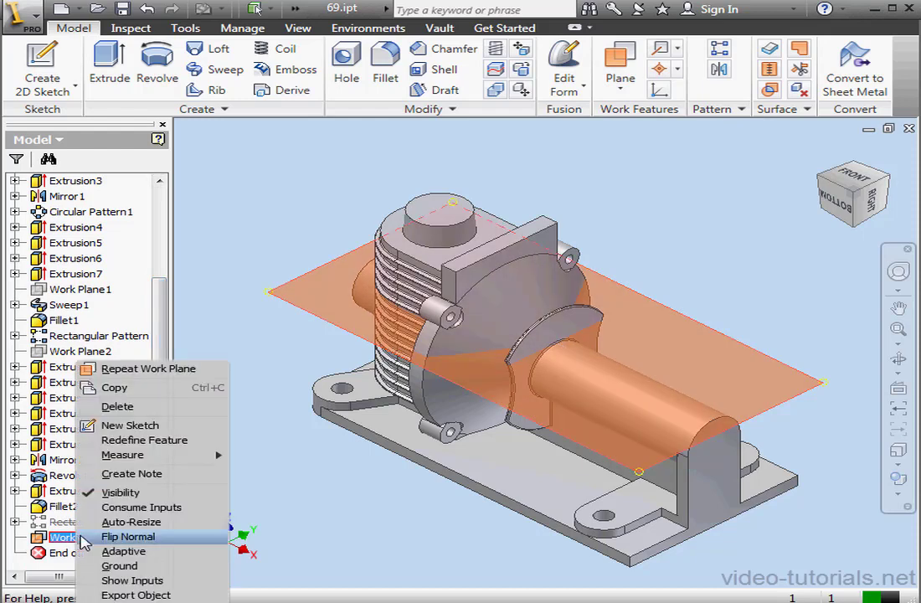
left_click(130, 425)
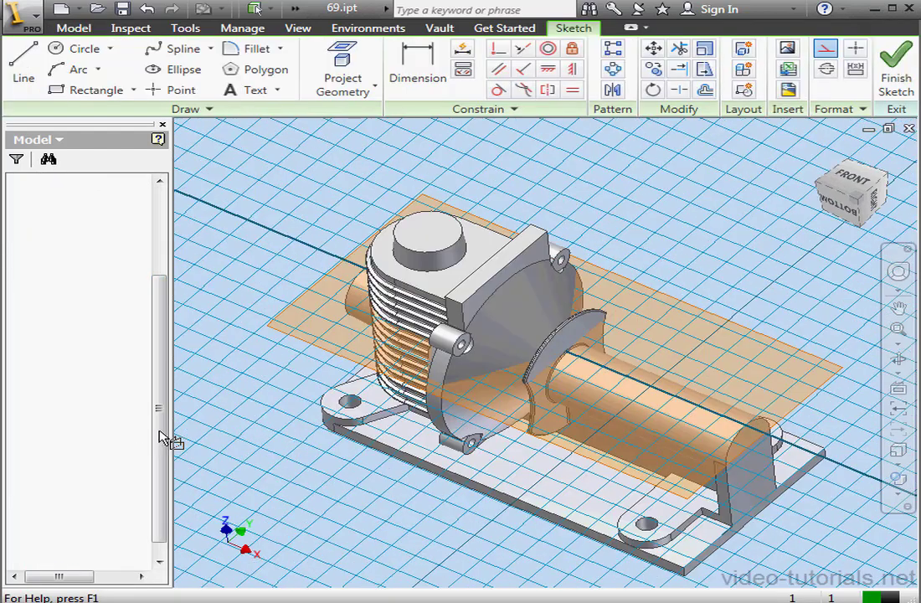
scroll(161, 424, "down", 1)
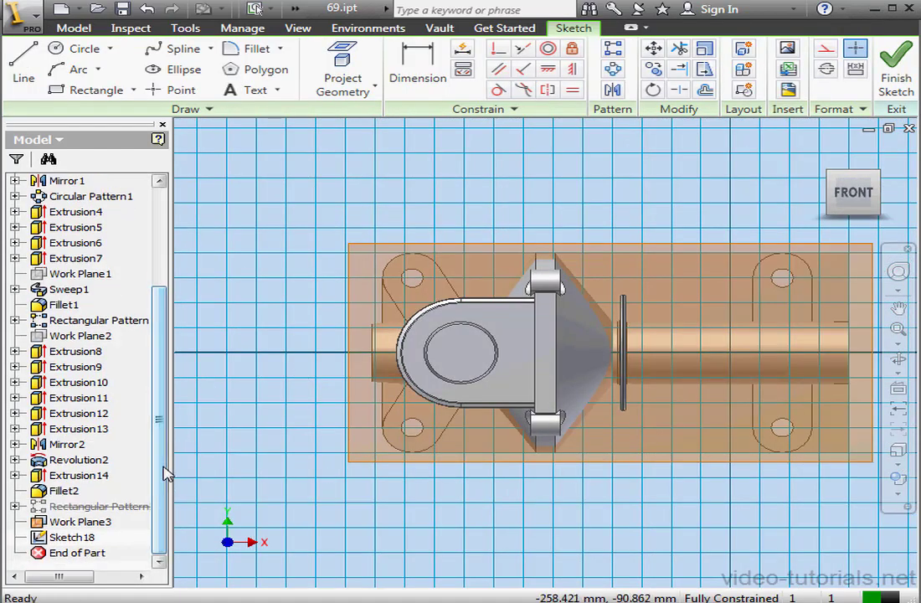
left_click(81, 523)
right_click(84, 529)
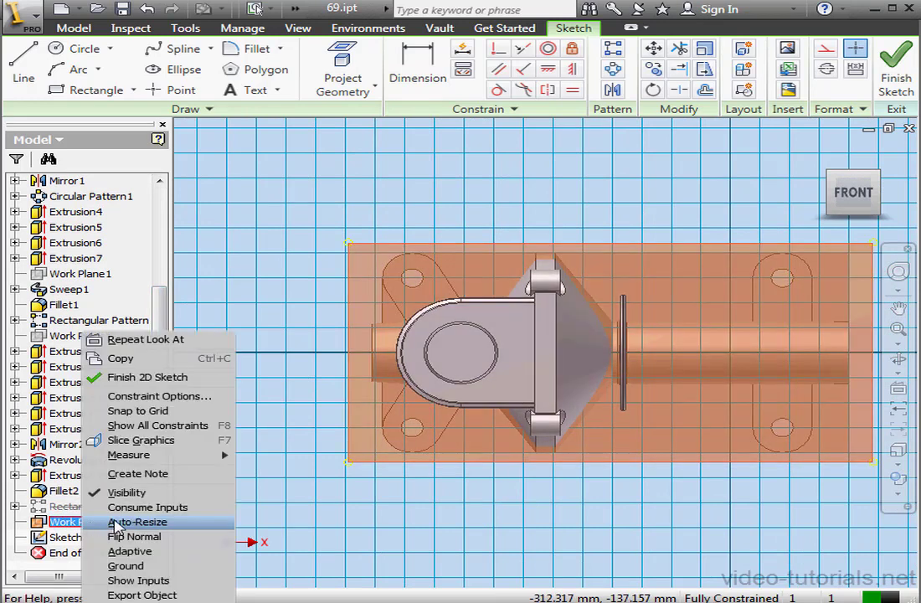
left_click(126, 494)
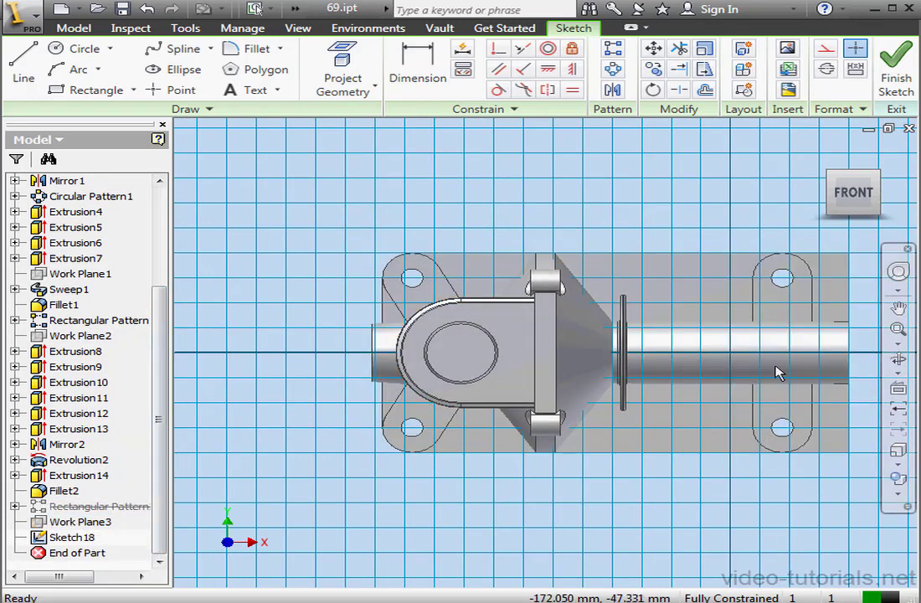
- Sketch one circle near the shaft's free end and another about 9 mm in diameter where the shaft meets the conical housing
scroll(777, 371, "up", 5)
middle_click_drag(760, 366, 503, 386)
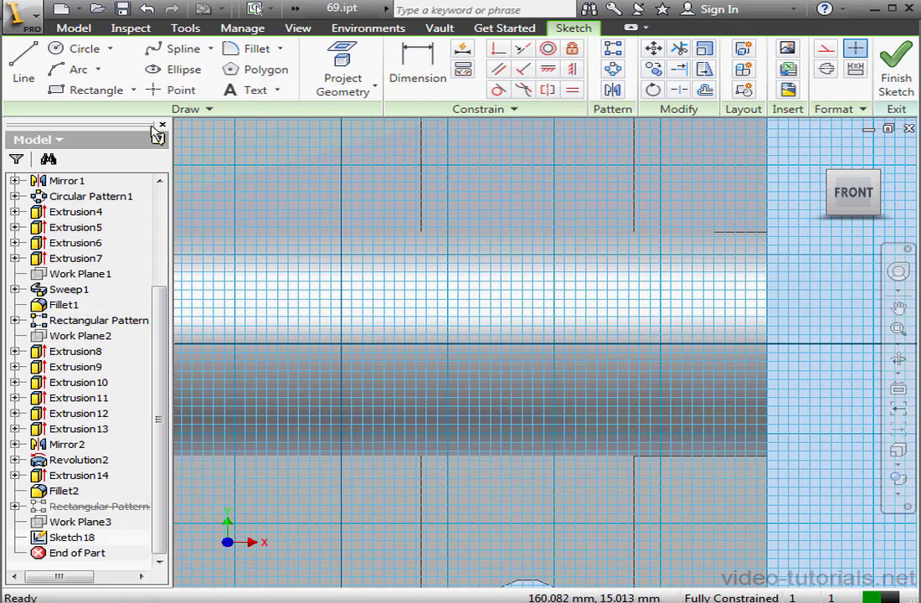
left_click(56, 51)
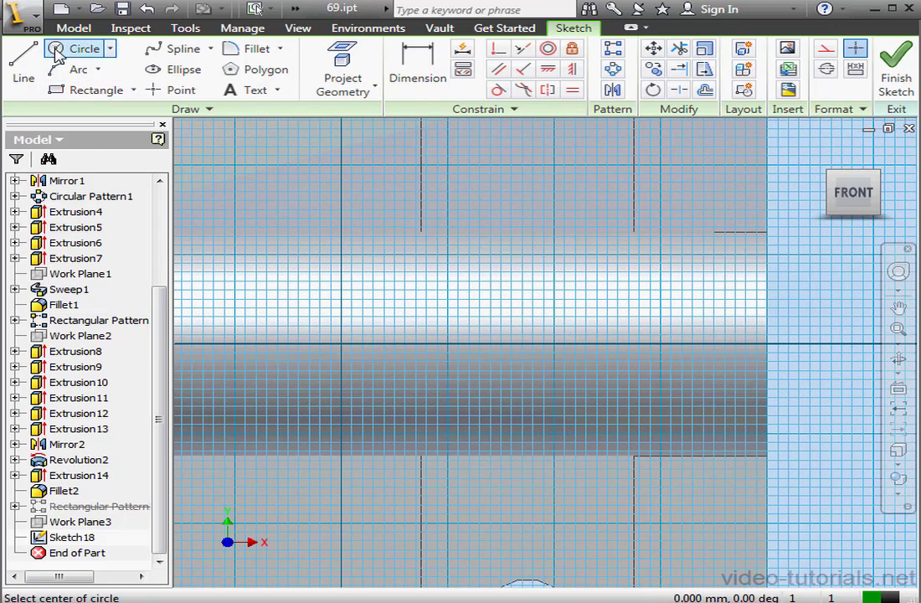
left_click(729, 329)
left_click(735, 316)
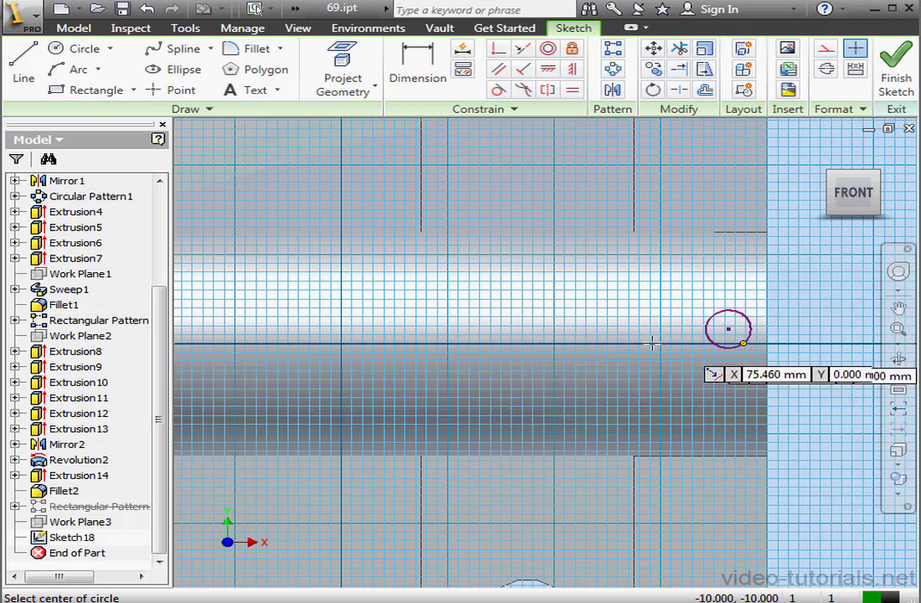
middle_click_drag(390, 342, 734, 357)
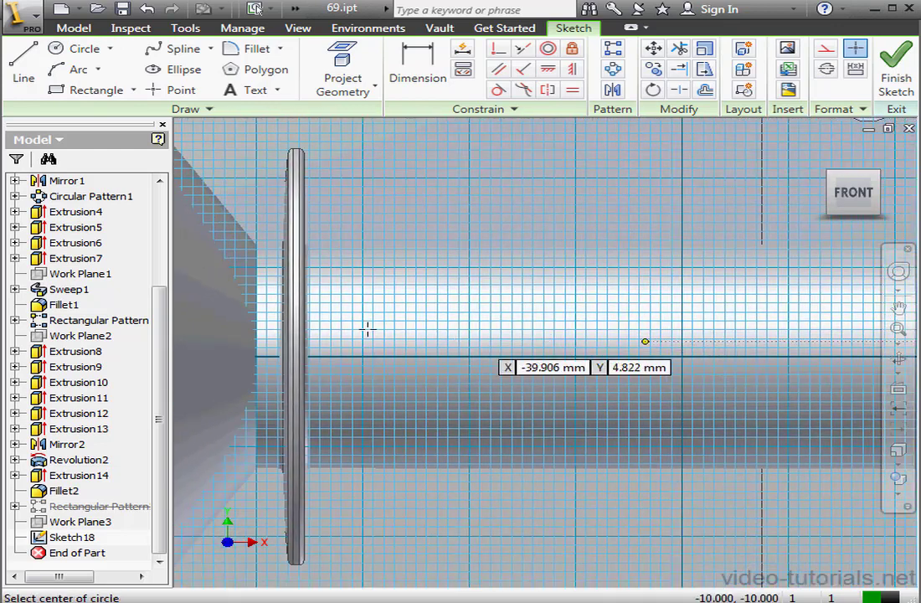
left_click(264, 342)
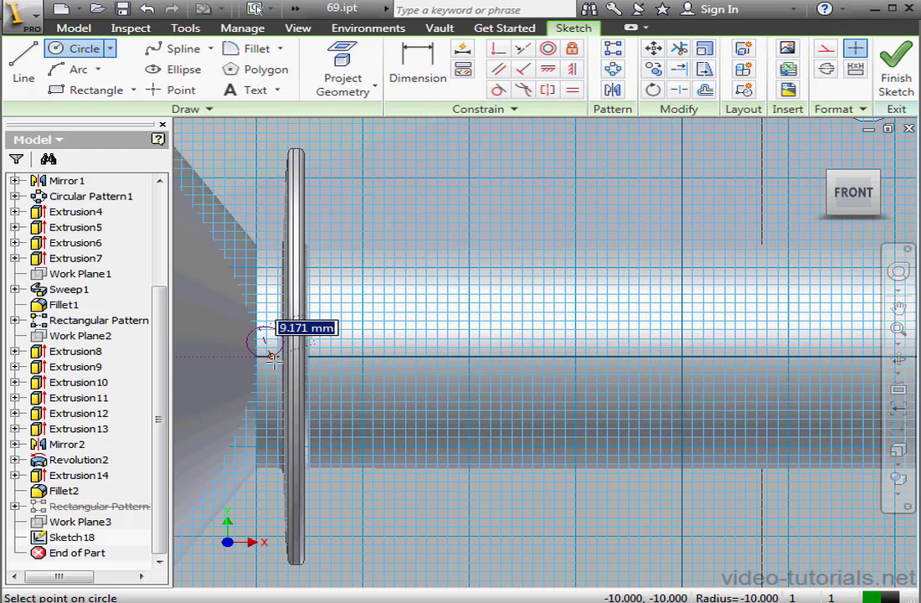
left_click(273, 360)
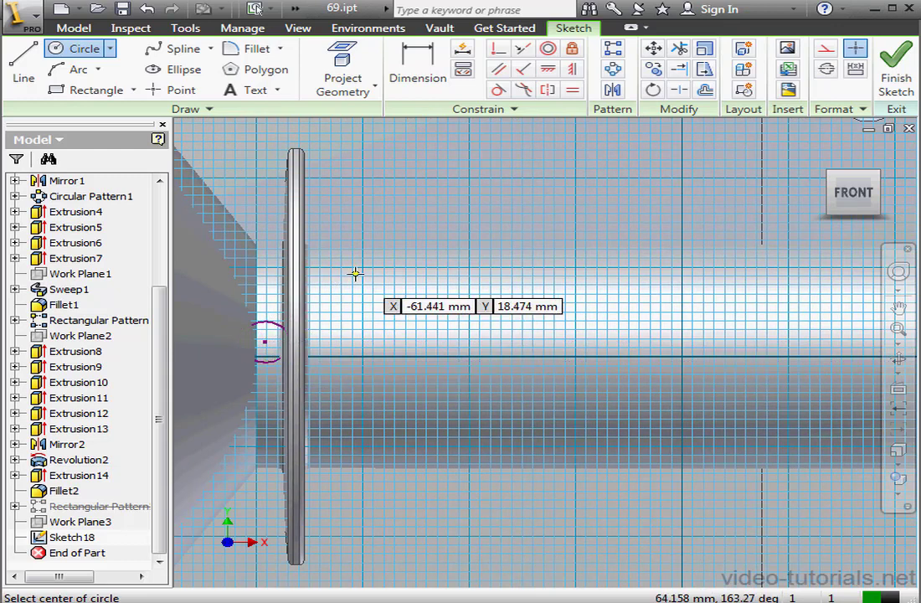
key("Escape")
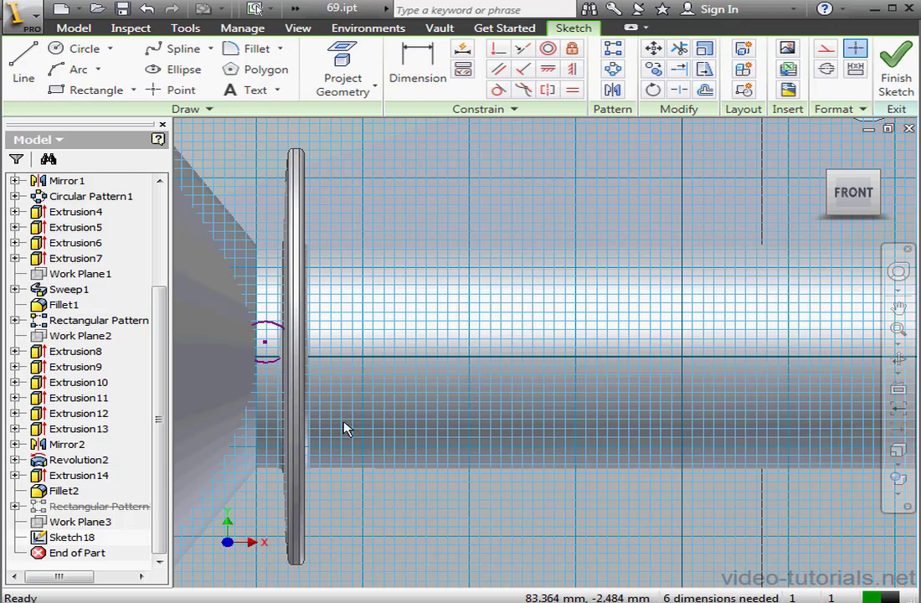
- Switch the model's visual style to Wireframe
right_click(81, 463)
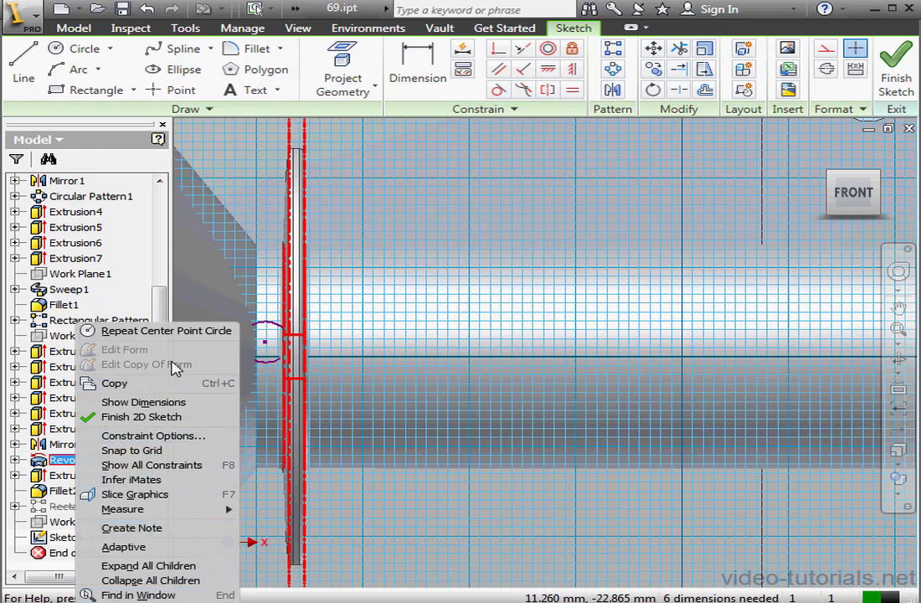
left_click(907, 503)
left_click(905, 501)
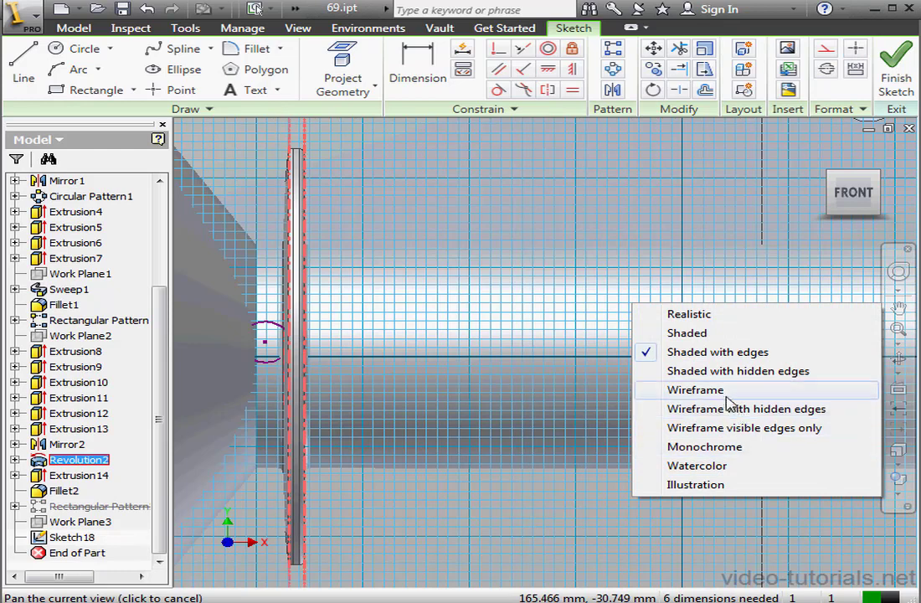
left_click(697, 388)
- Constrain the centres of both circles horizontally to the sketch origin
middle_click_drag(359, 412, 558, 436)
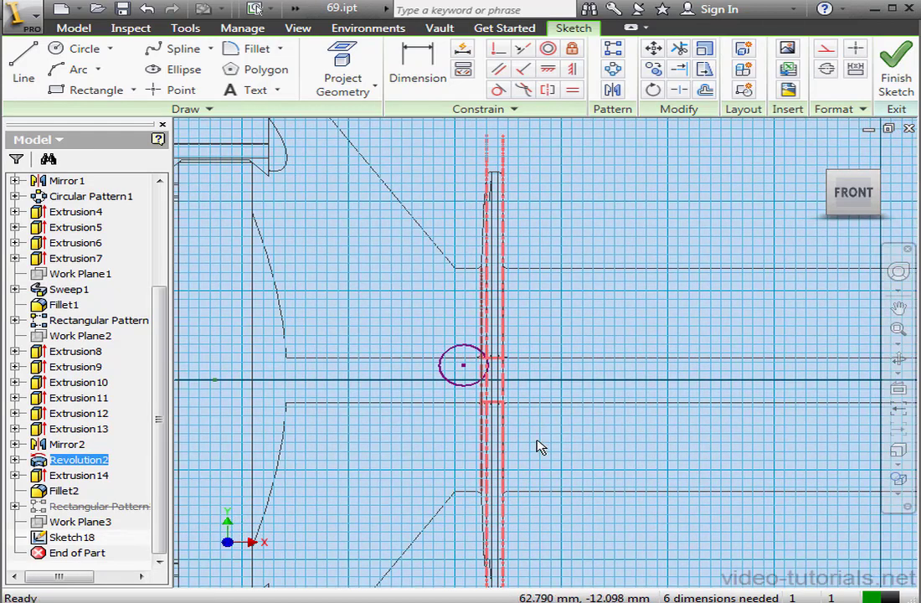
left_click(549, 71)
left_click(215, 380)
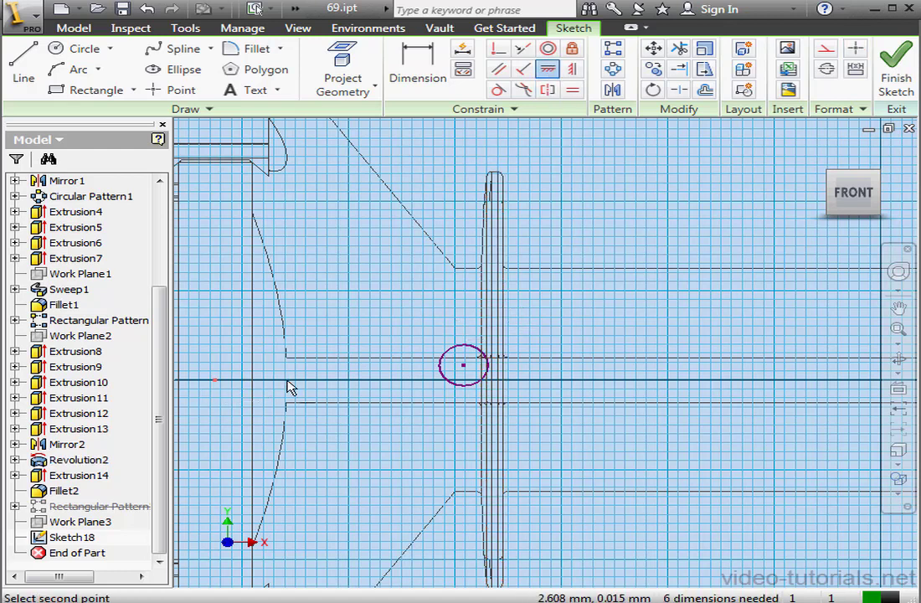
left_click(464, 366)
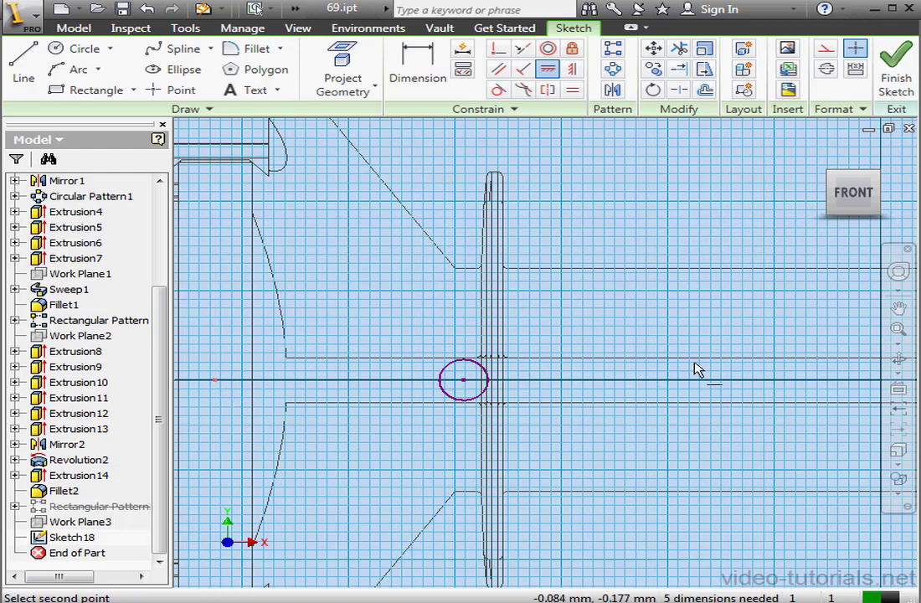
middle_click_drag(700, 371, 216, 354)
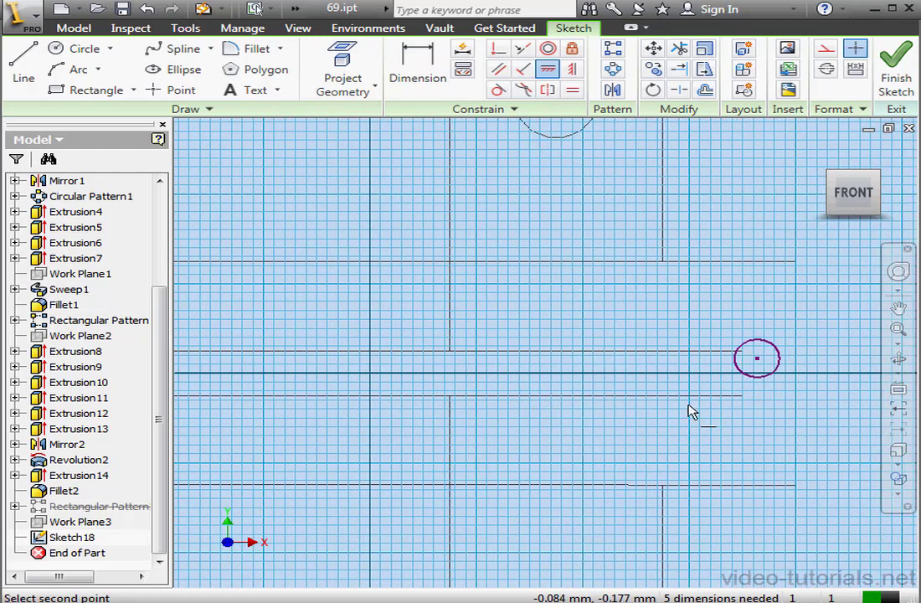
left_click(759, 359)
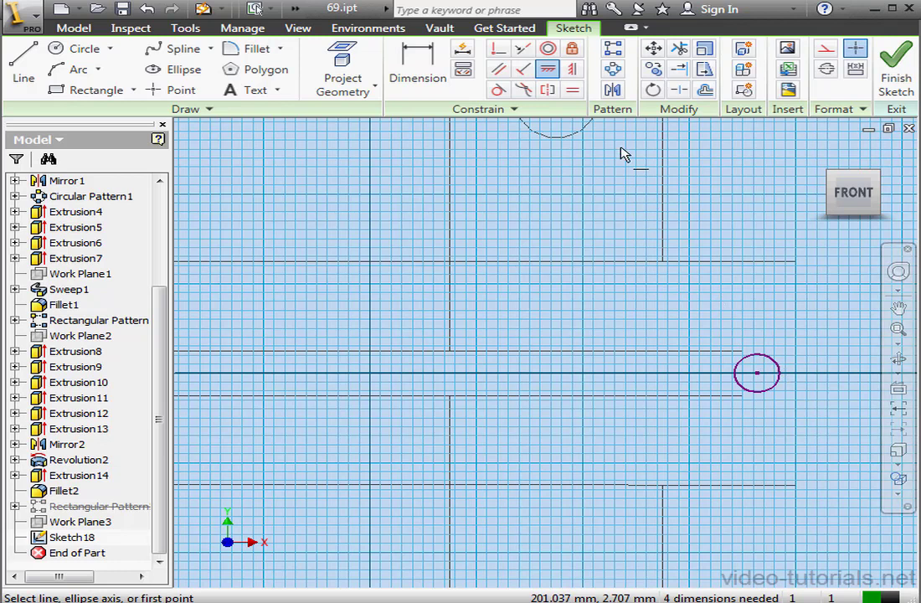
- Apply an equal constraint between the circle at the shaft's free end and the circle beside the conical housing
left_click(572, 89)
left_click(778, 372)
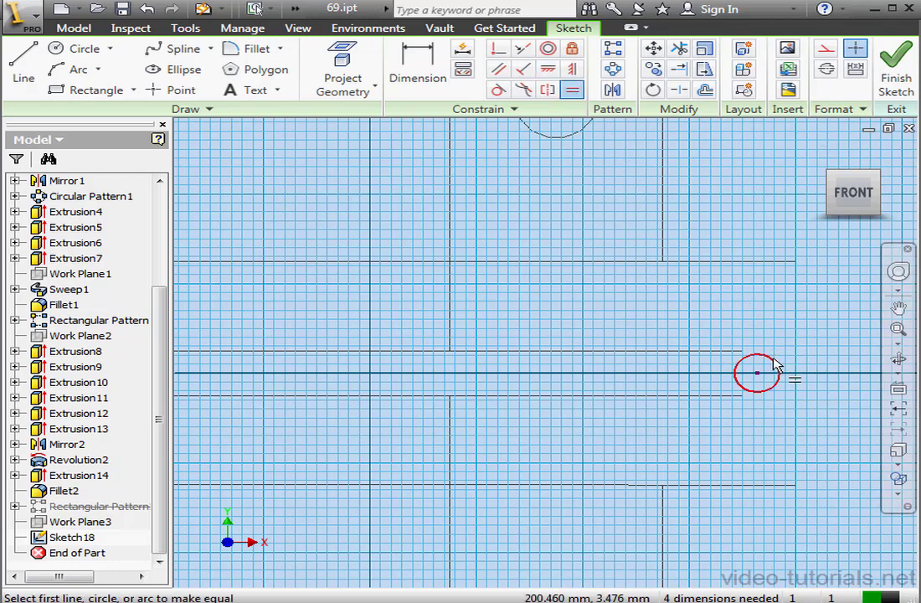
key("F2")
middle_click_drag(382, 332, 653, 336)
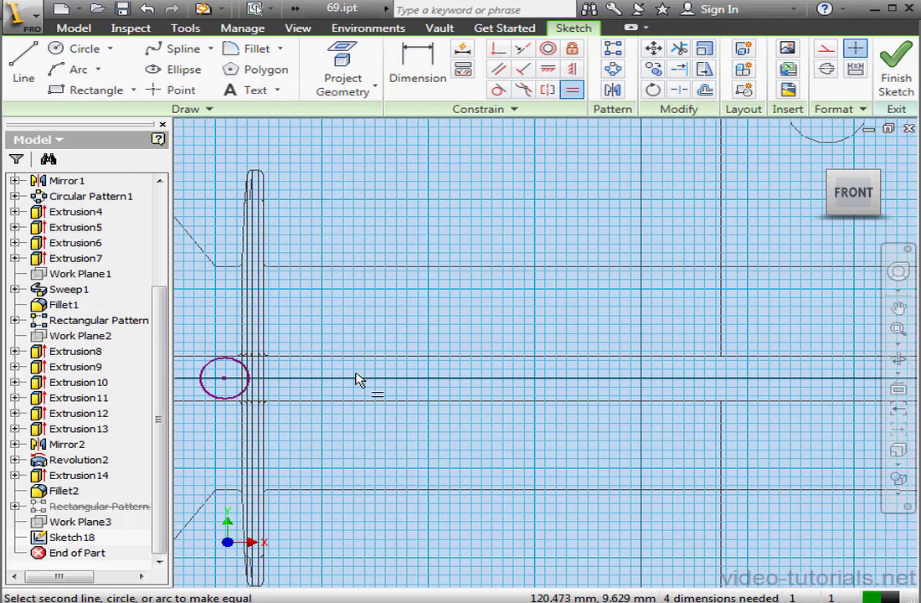
left_click(242, 391)
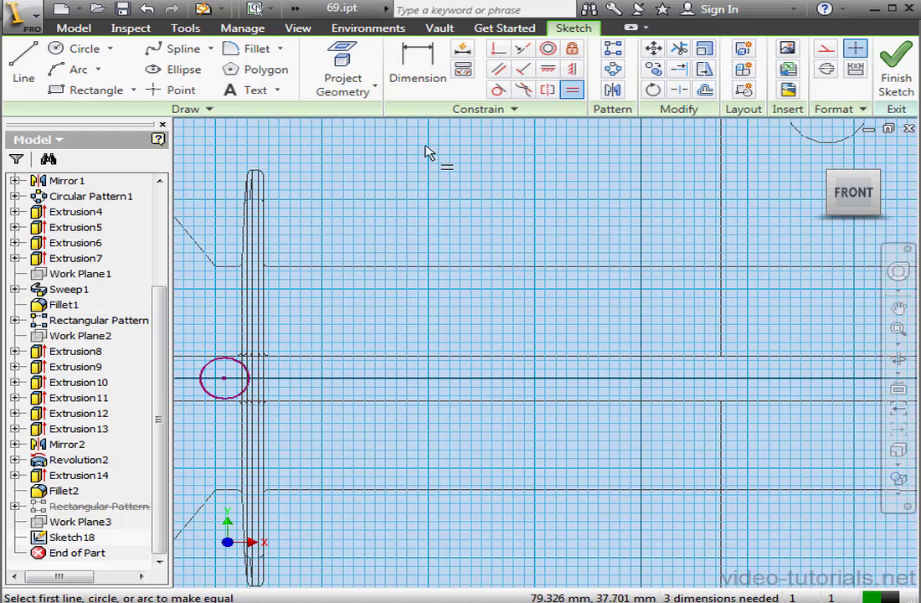
- Dimension the diameter of the circle beside the conical housing as 15 mm
left_click(425, 65)
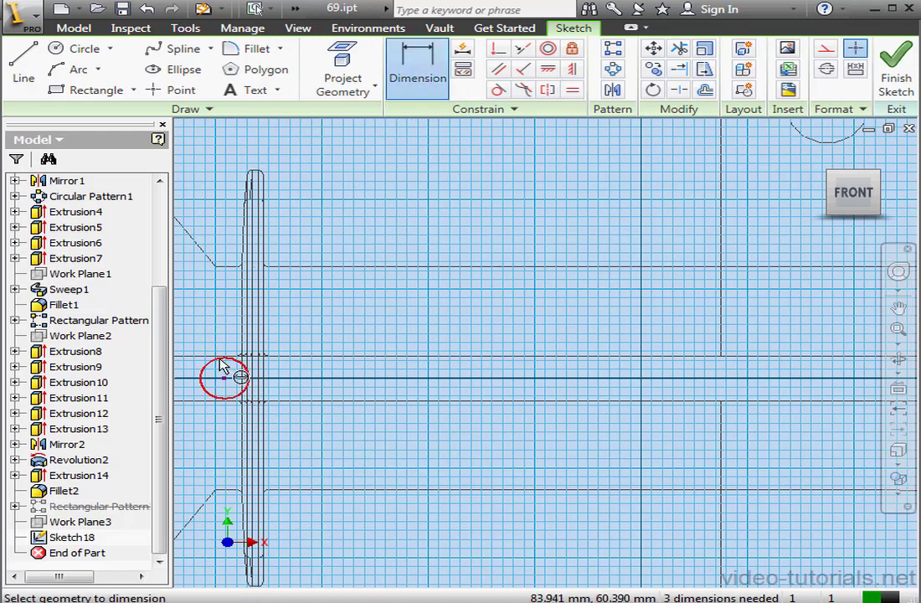
left_click(219, 360)
left_click(386, 212)
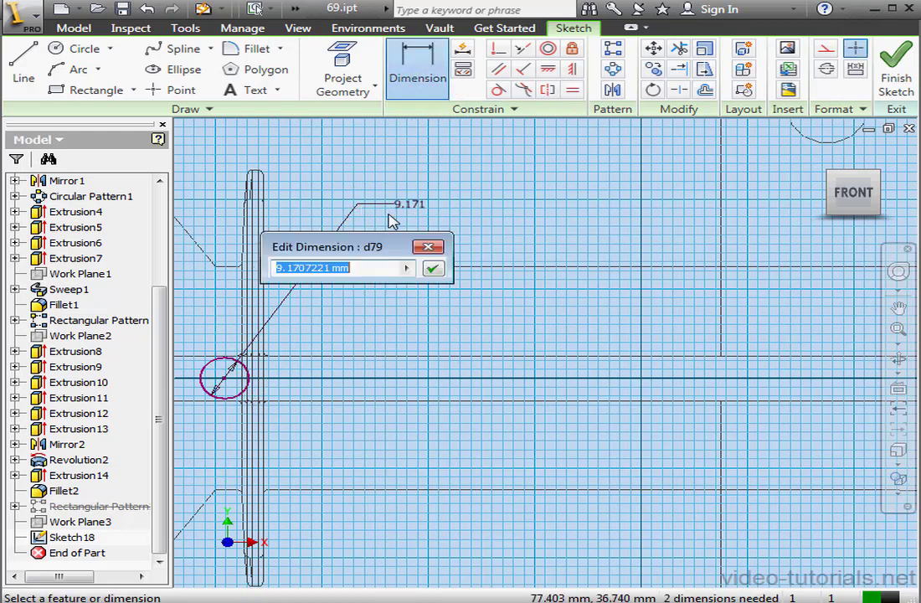
type("1")
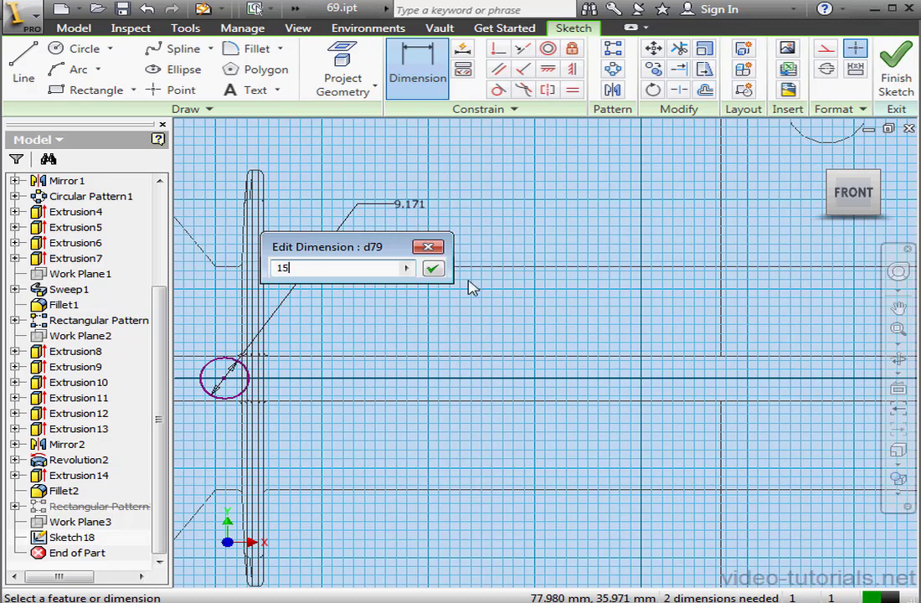
type("5")
left_click(433, 268)
- Dimension the horizontal distance from the sketch origin to the centre of the circle near the conical housing as 43 mm
middle_click_drag(319, 332, 599, 348)
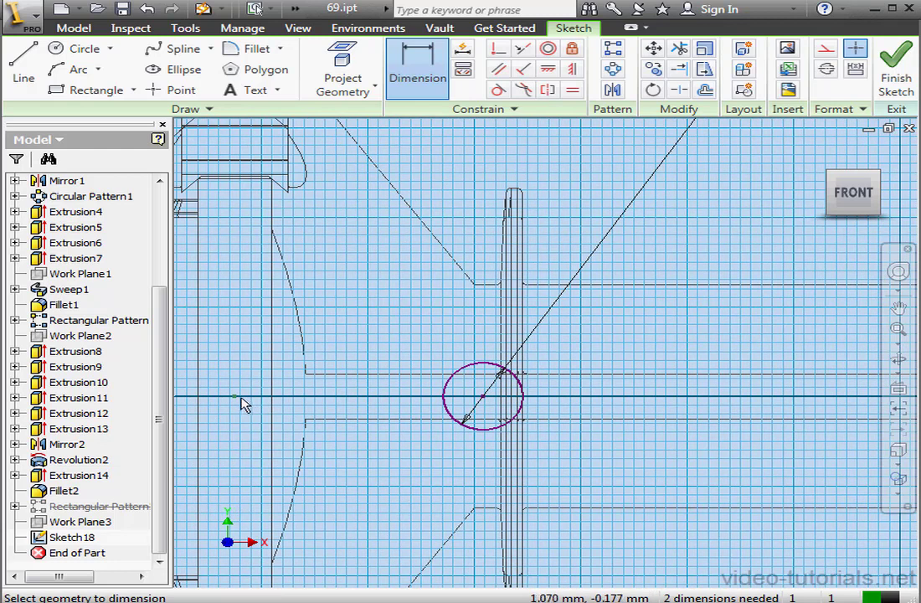
left_click(486, 403)
left_click(431, 344)
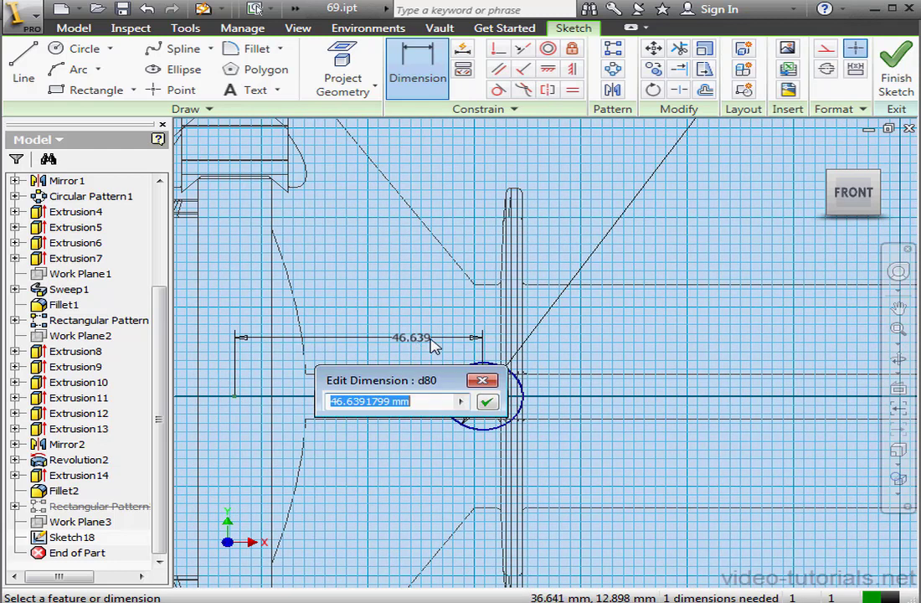
key("BackSpace")
type("43")
left_click(487, 401)
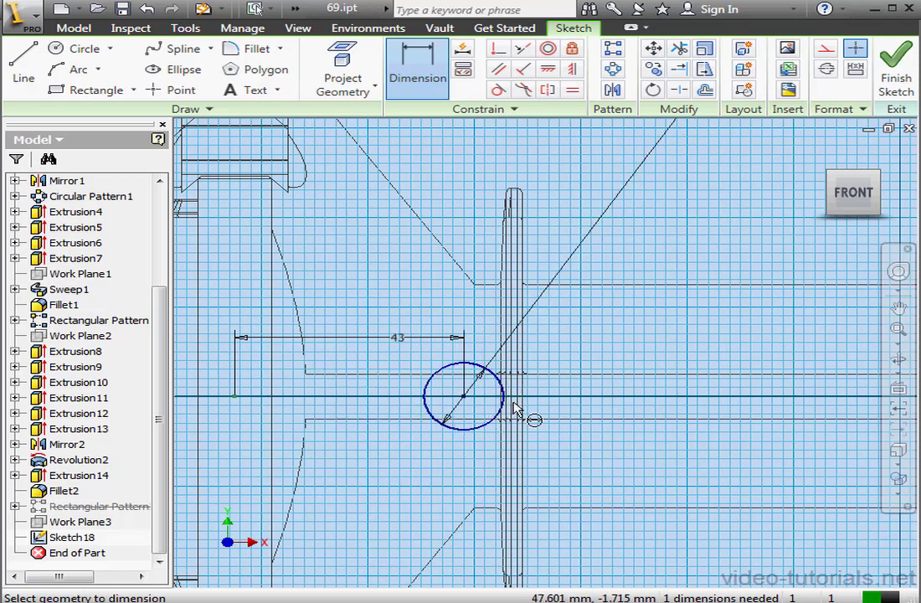
- Dimension the distance from the free-end circle's centre to the shaft's end edge as 10 mm and finish the sketch
middle_click_drag(742, 409, 276, 404)
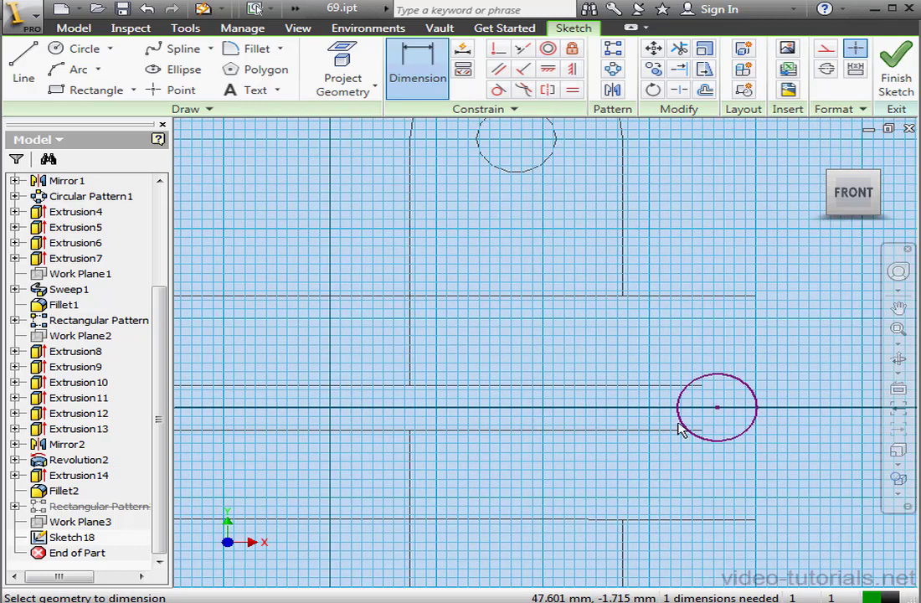
left_click(720, 409)
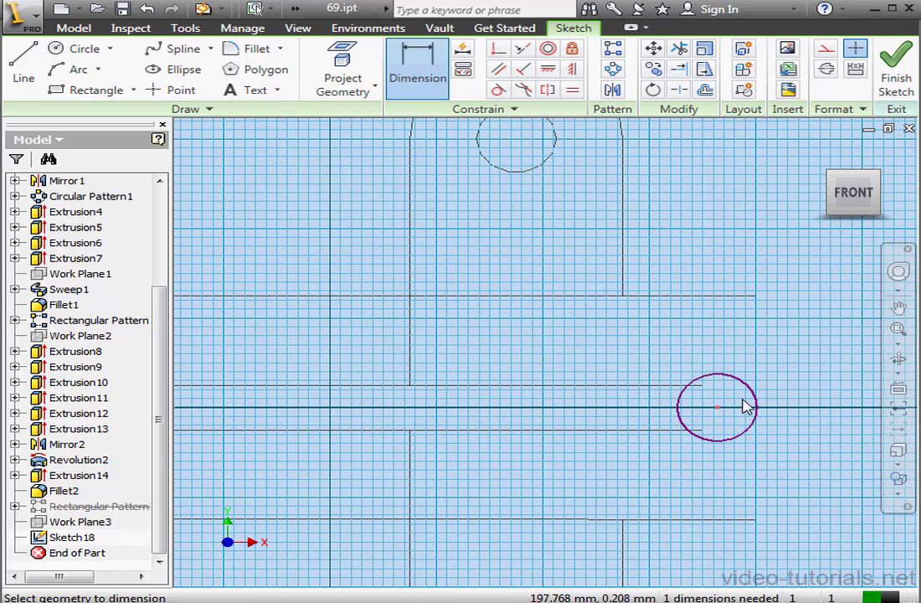
left_click(758, 375)
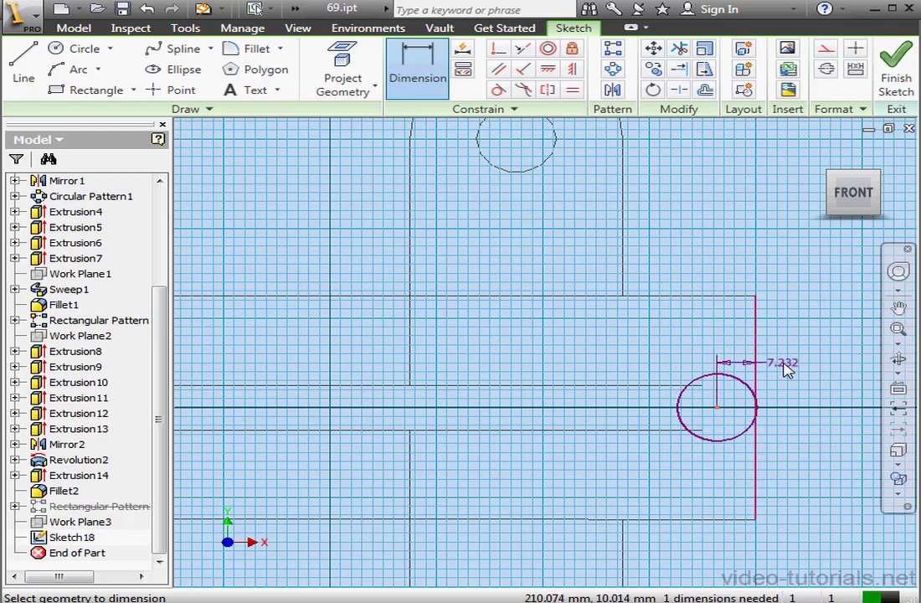
left_click(798, 367)
type("1")
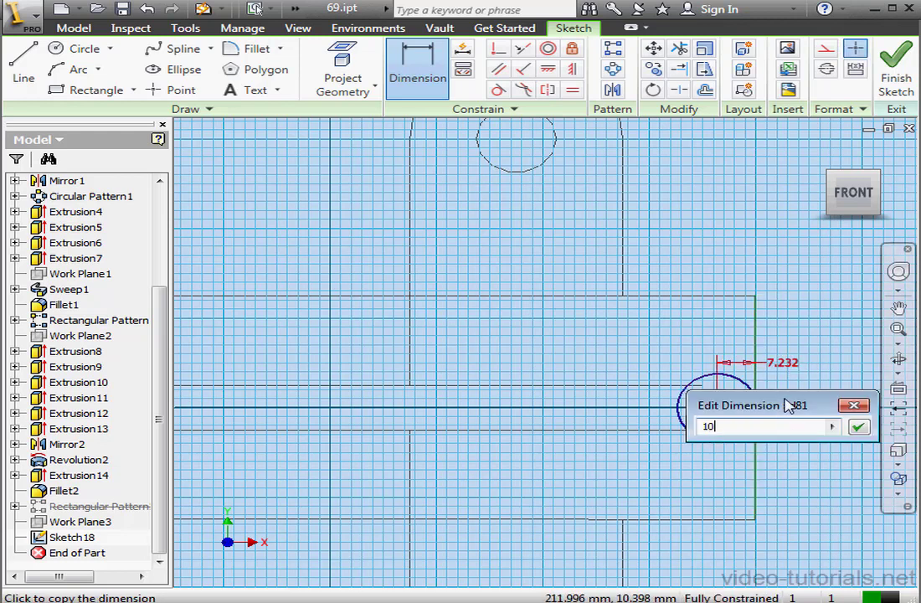
type("0")
left_click(858, 427)
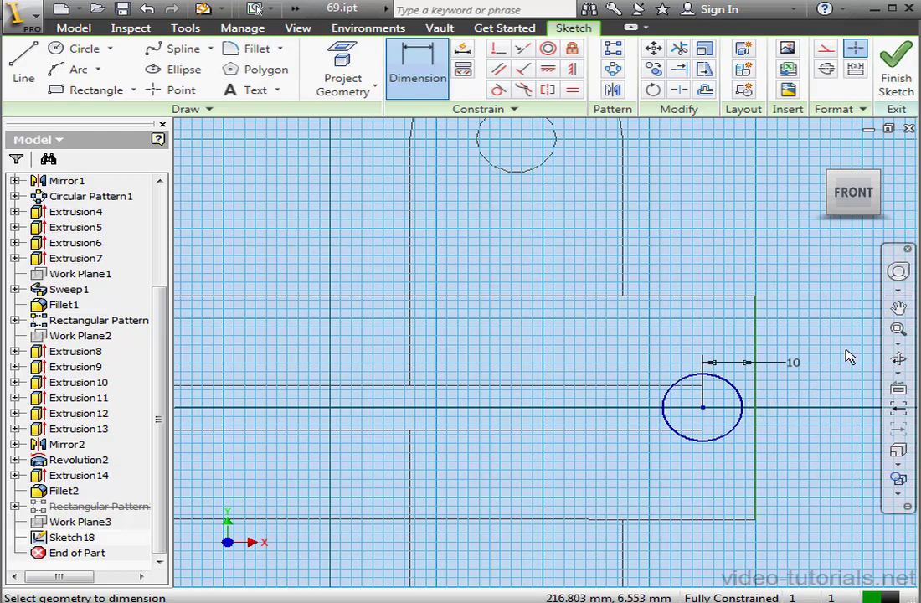
left_click(896, 80)
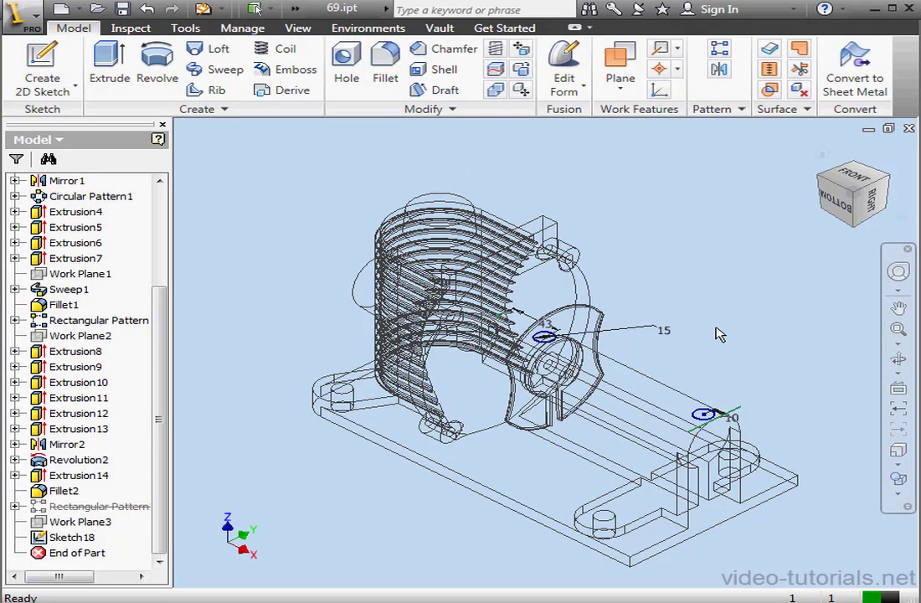
- Start an extrusion using both circles on the tangent work plane as profiles
scroll(611, 393, "up", 3)
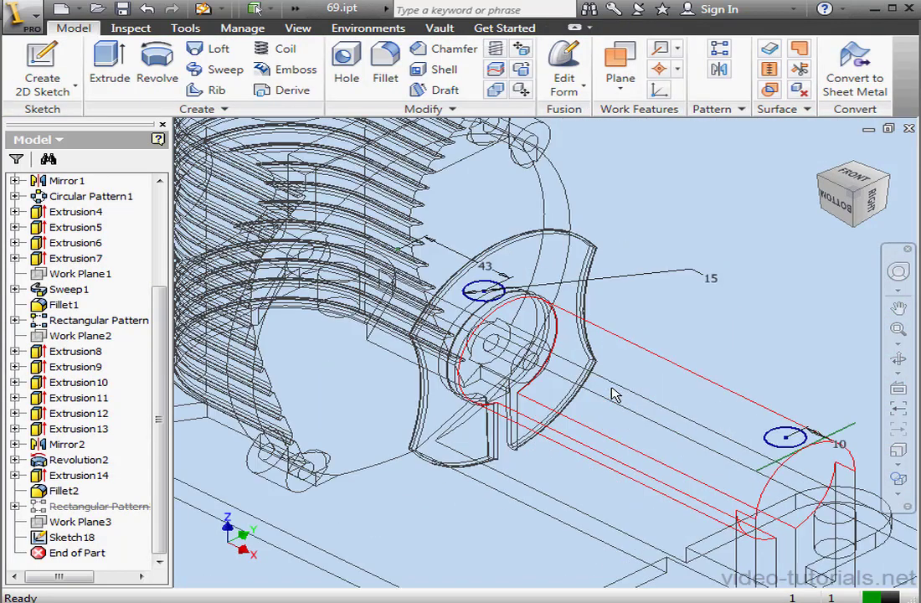
left_click(109, 63)
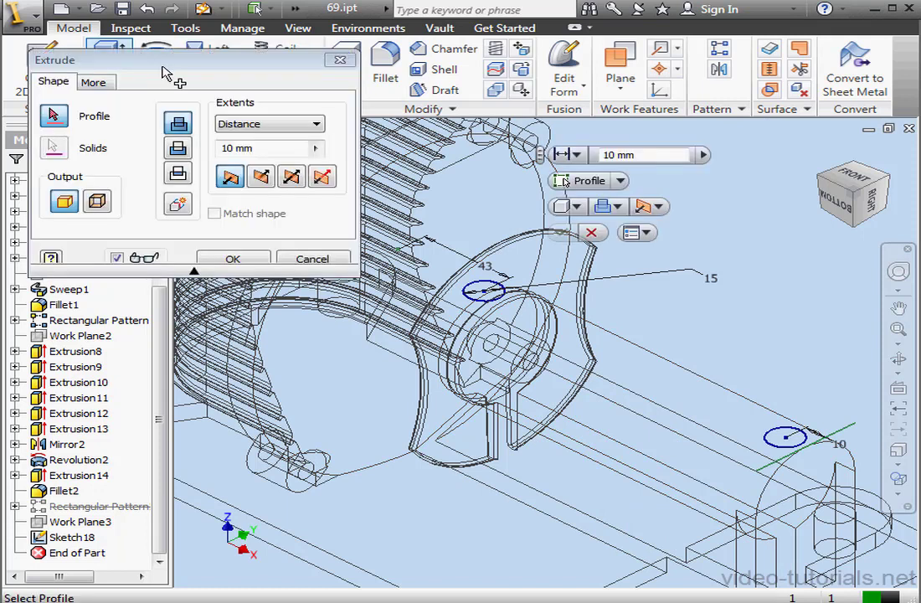
left_click(820, 445)
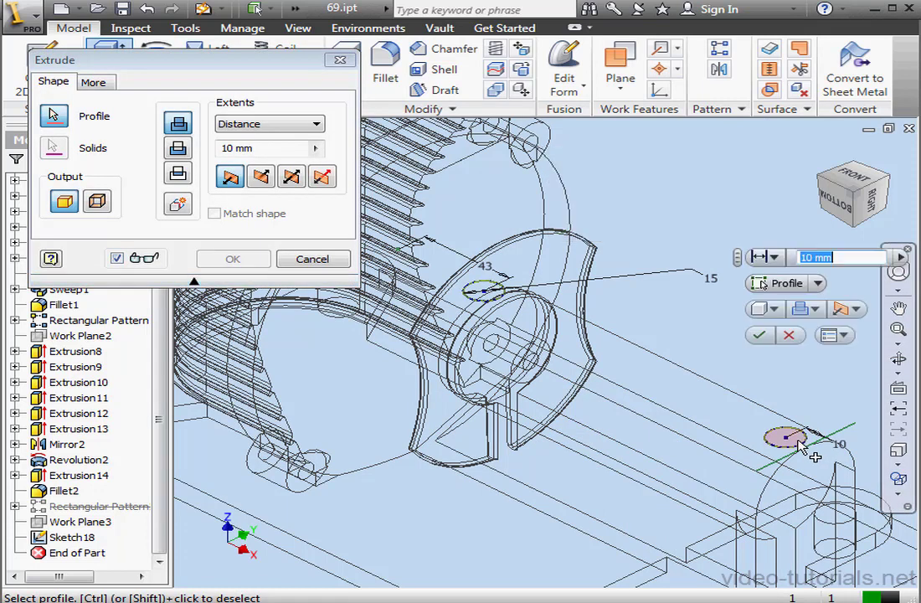
left_click(489, 295)
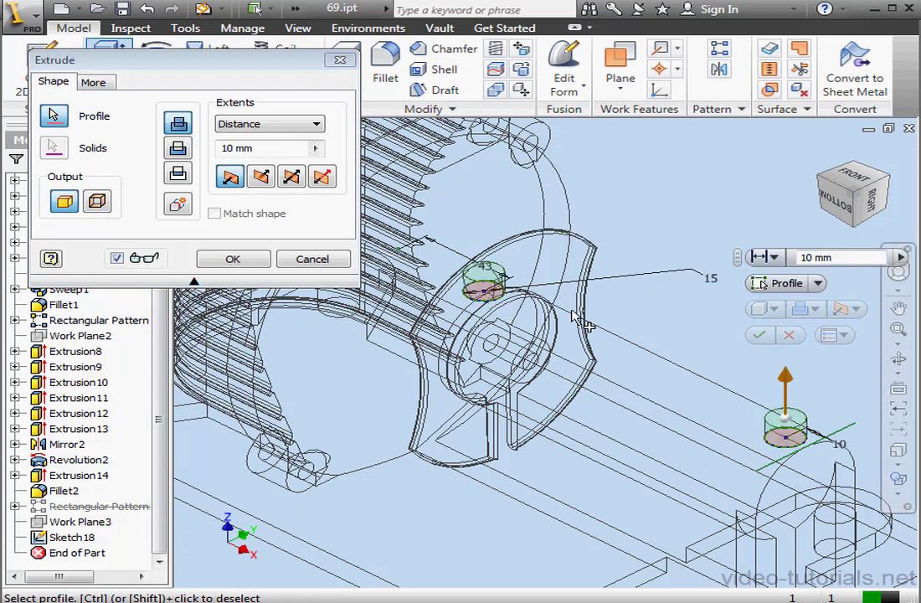
- Make the 10 mm extrusion symmetric about the sketch plane and set its taper to -5
left_click(875, 208)
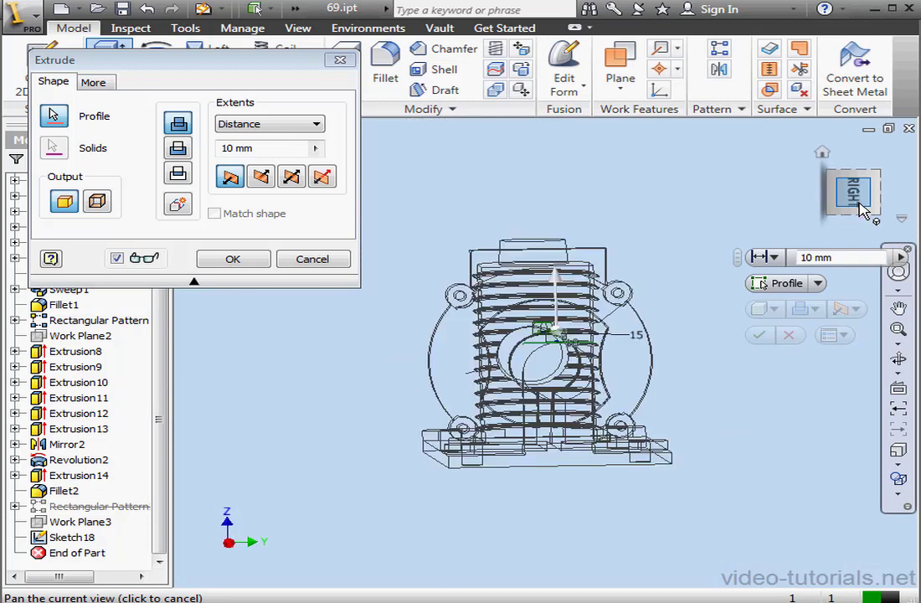
scroll(575, 354, "up", 5)
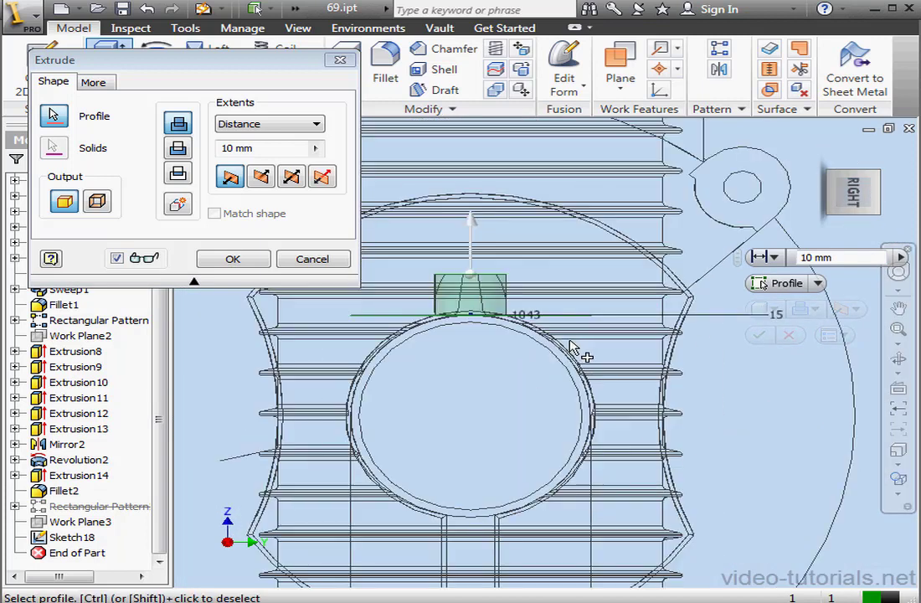
middle_click_drag(500, 360, 599, 381)
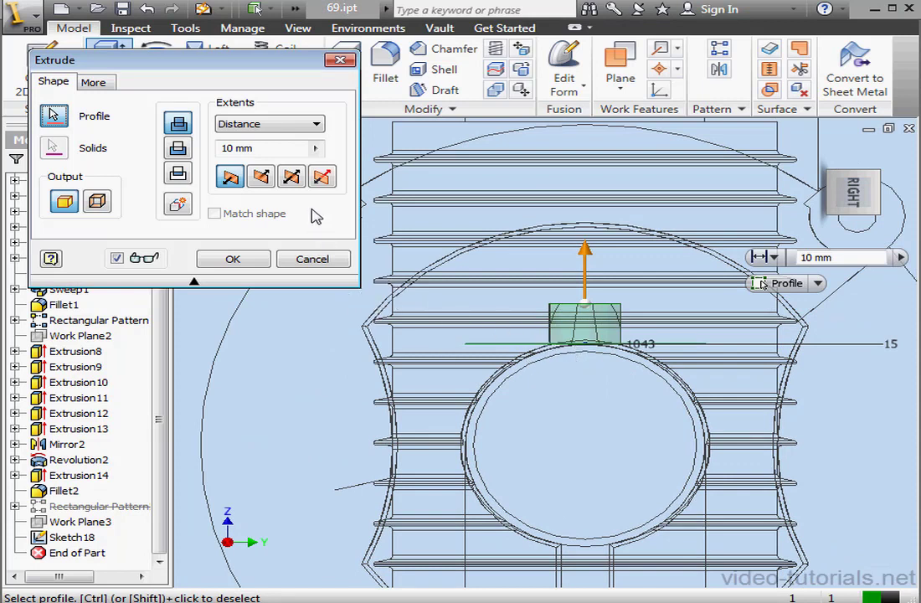
left_click(293, 179)
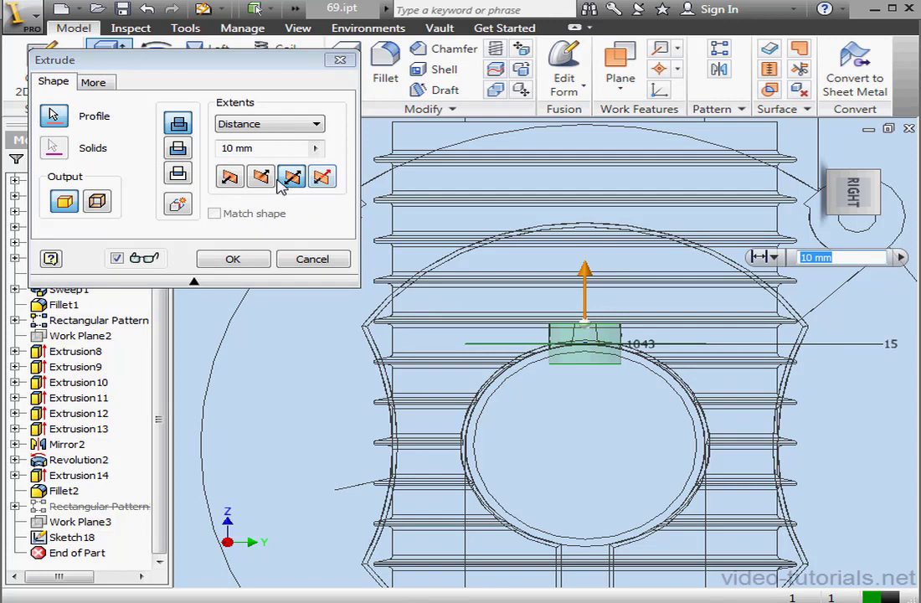
left_click(107, 87)
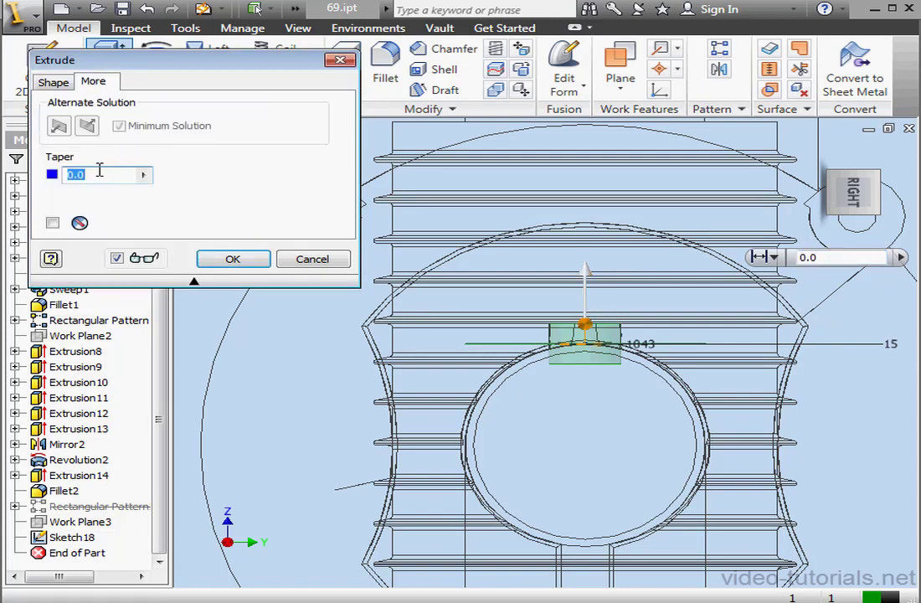
type("-5")
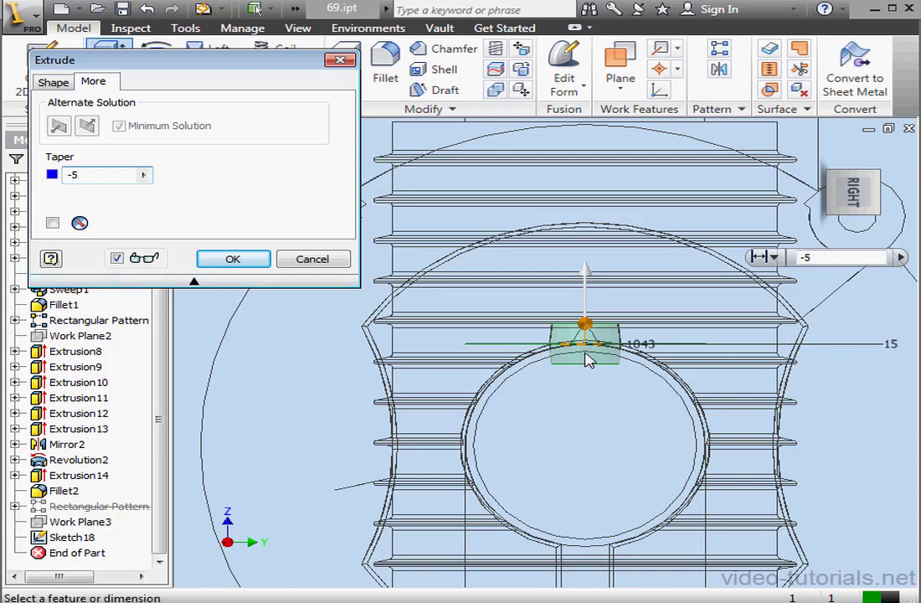
- Switch the extrusion to asymmetric extents and set the second direction's taper to 5
left_click(55, 82)
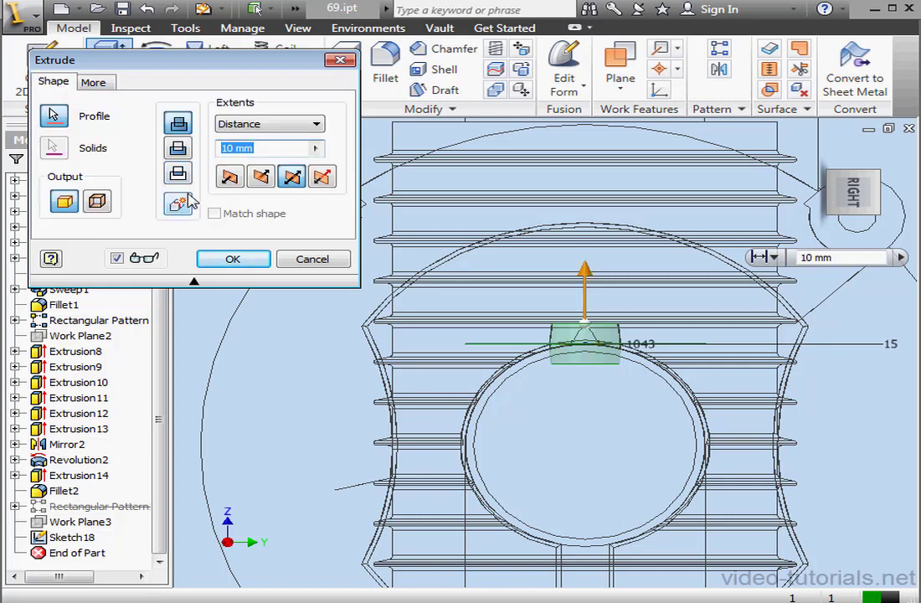
left_click(323, 178)
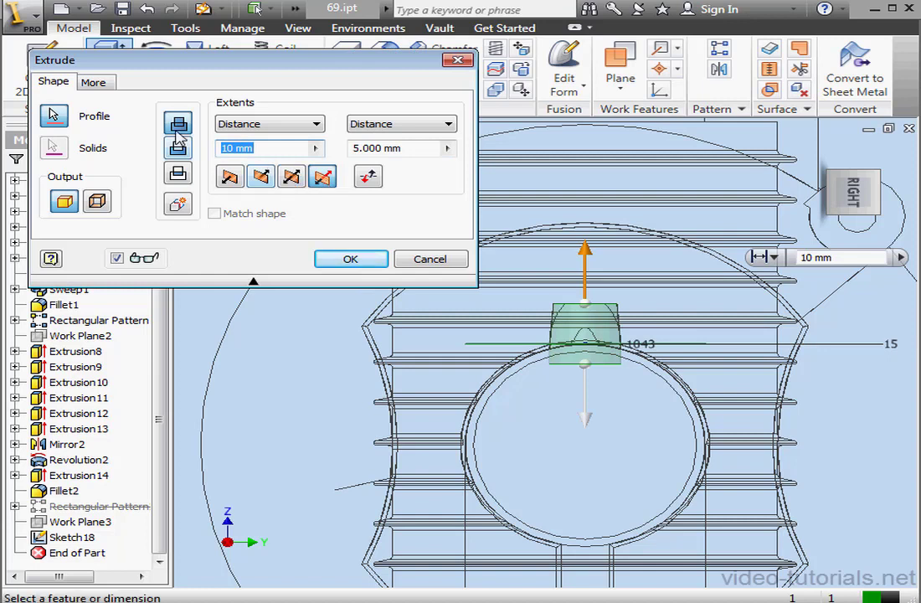
left_click(94, 82)
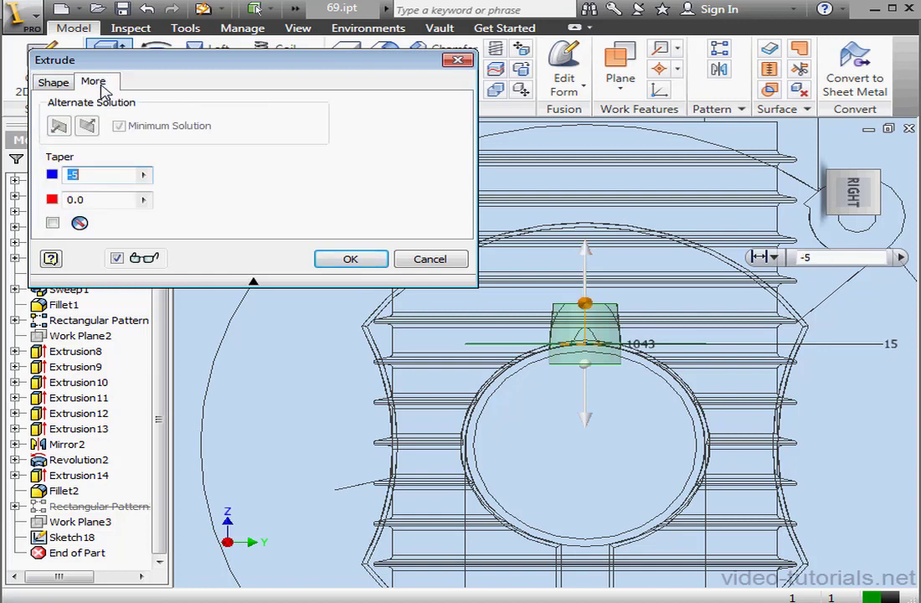
left_click(92, 199)
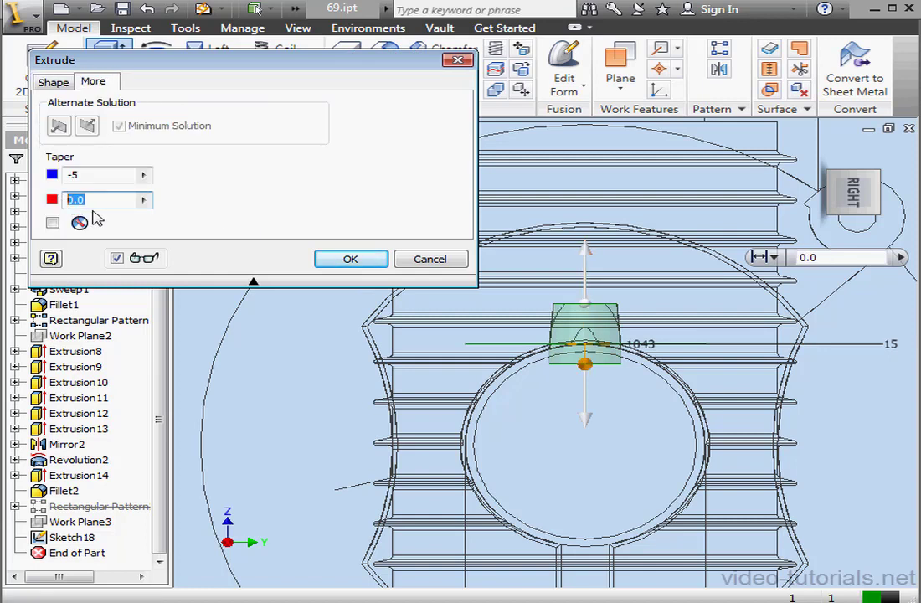
type("5")
left_click(110, 176)
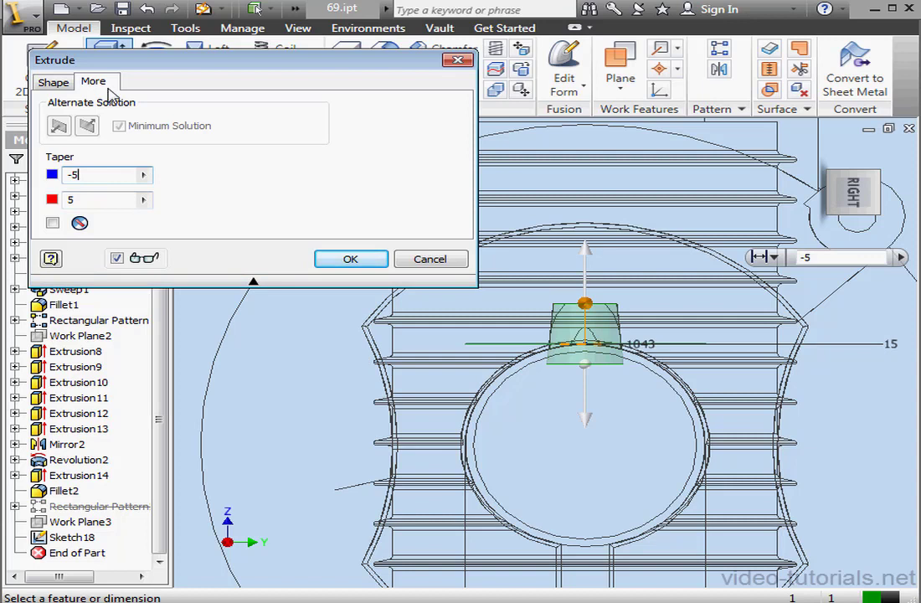
- Set the extrusion's first-direction distance to 5 mm and create the two tapered bosses
left_click(53, 82)
double_click(222, 147)
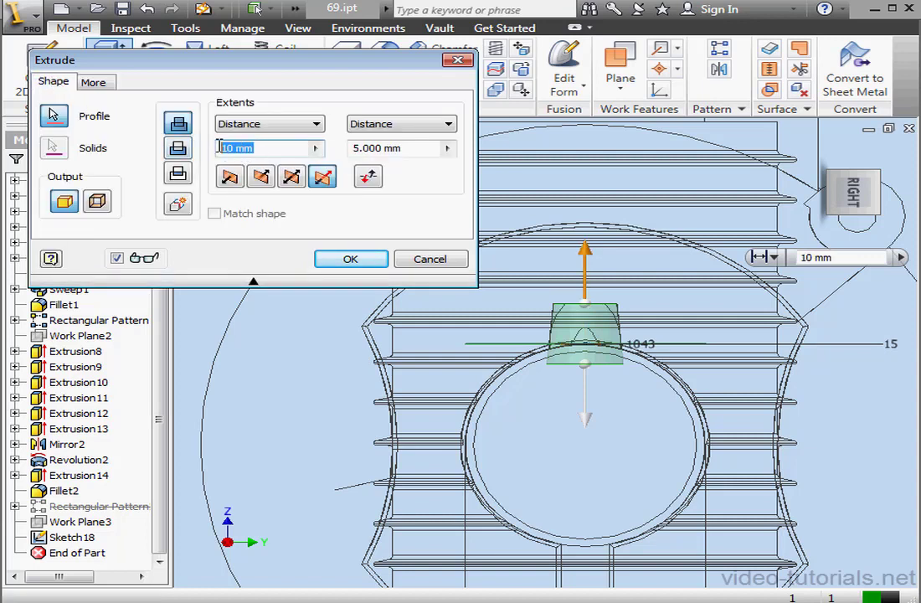
type("5")
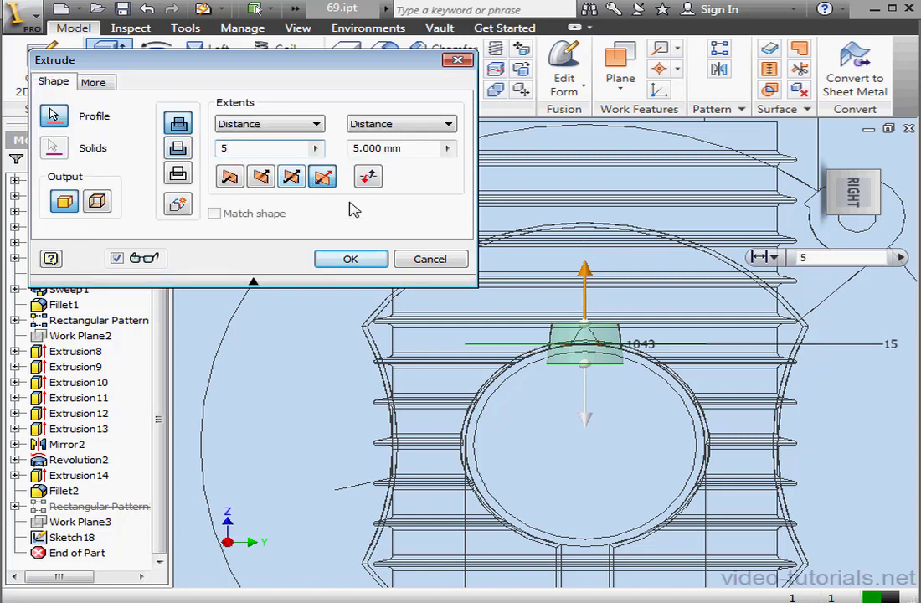
left_click(367, 259)
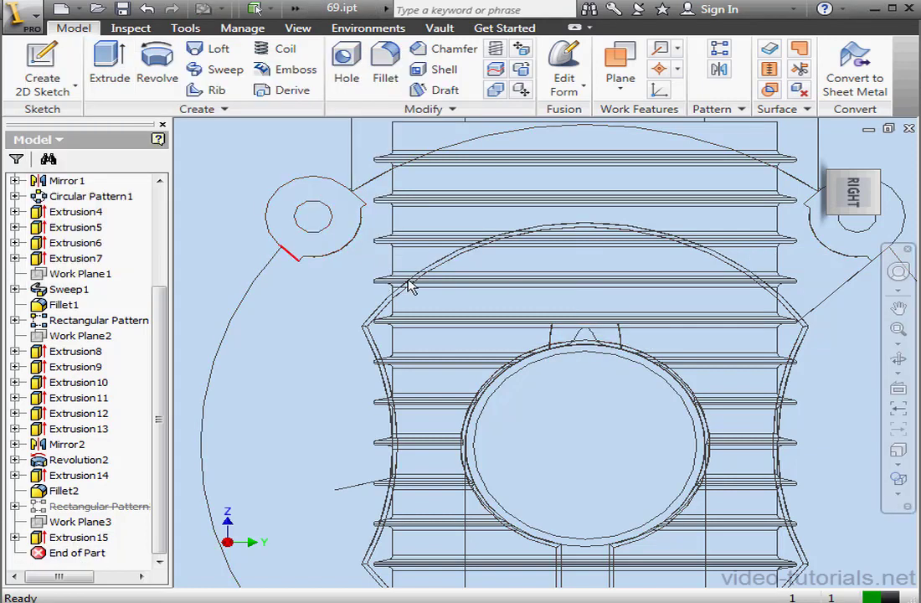
- Suppress the Revolution2 feature that forms the thin disc around the shaft
left_click(823, 155)
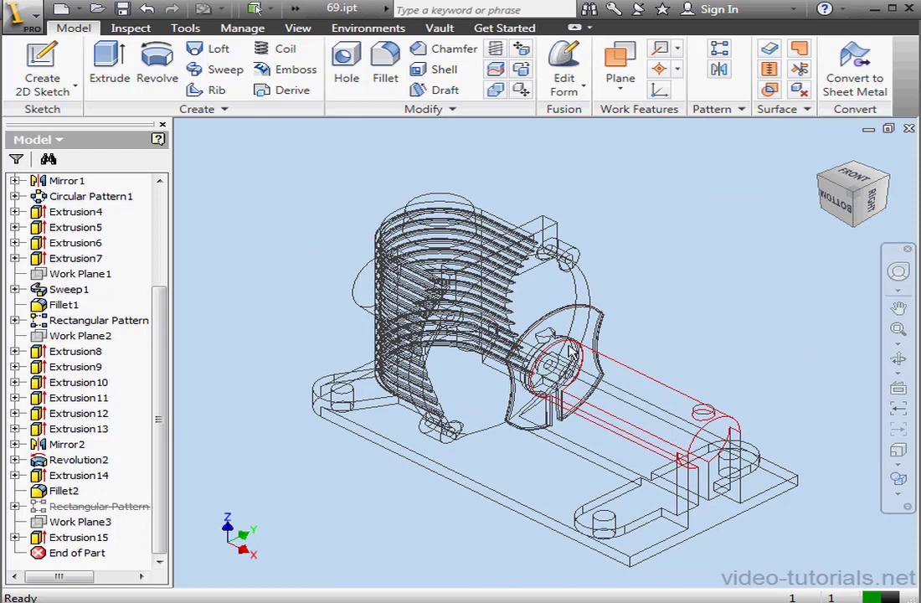
scroll(554, 344, "up", 3)
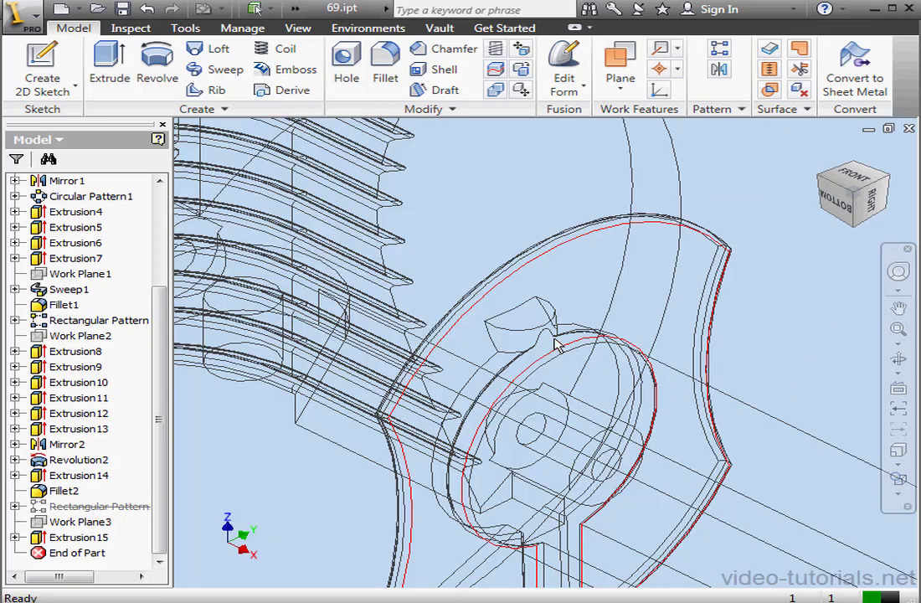
right_click(76, 461)
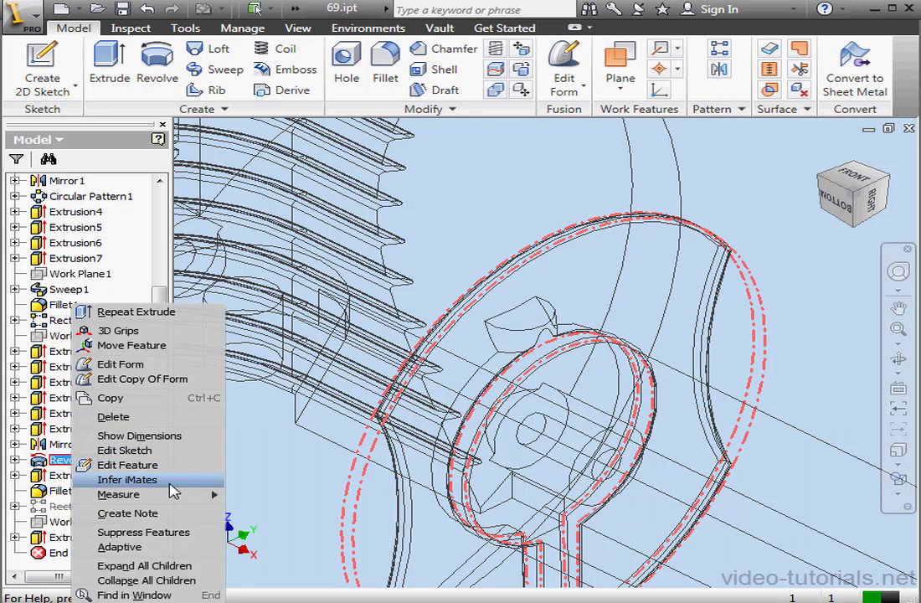
left_click(181, 532)
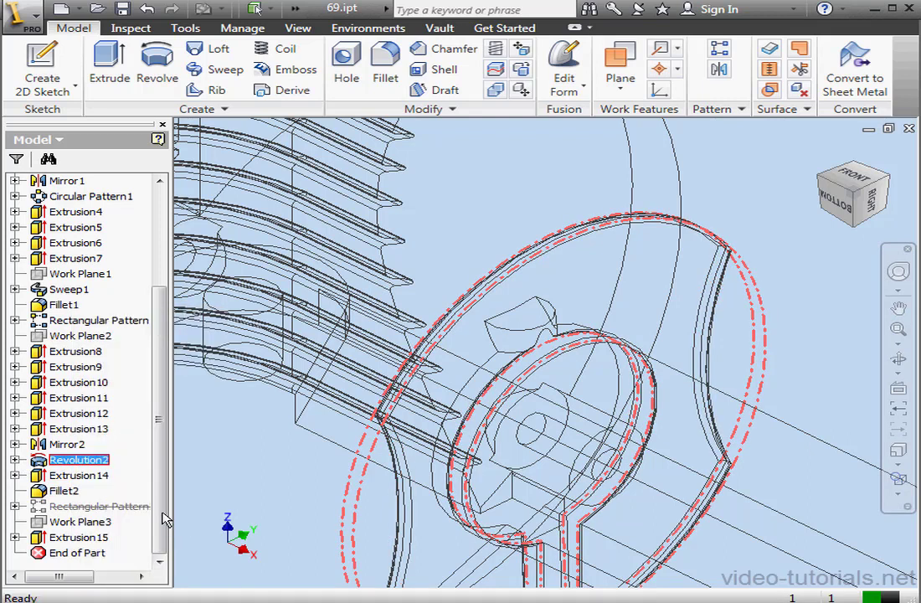
- Create a sketch on the flat face of the boss beside the conical housing and convert its two projected arcs to construction geometry
right_click(529, 322)
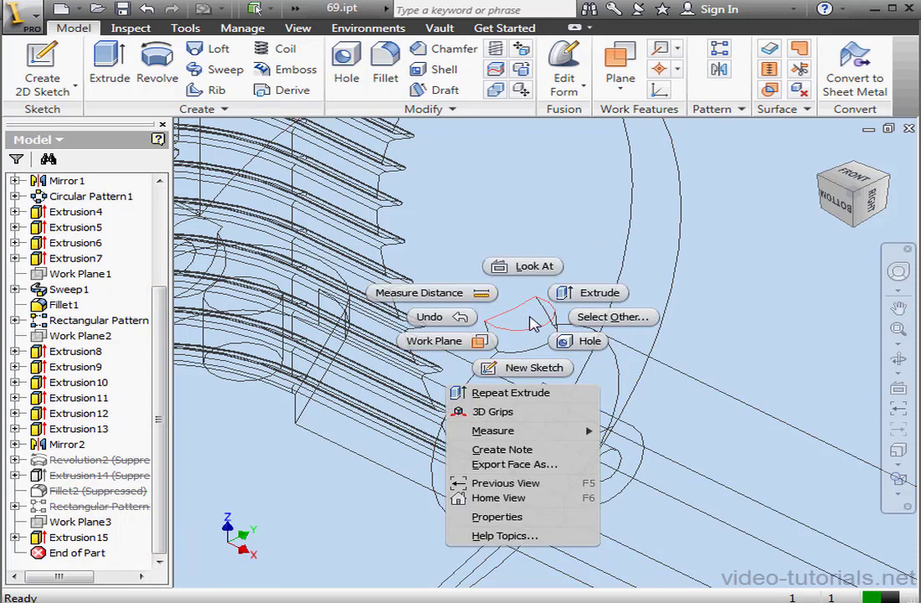
left_click(553, 371)
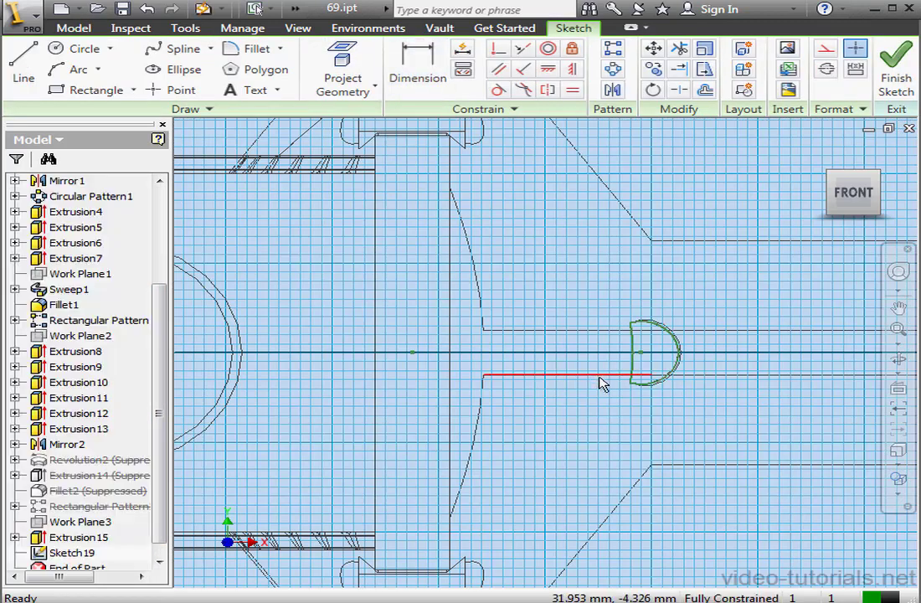
scroll(654, 370, "up", 5)
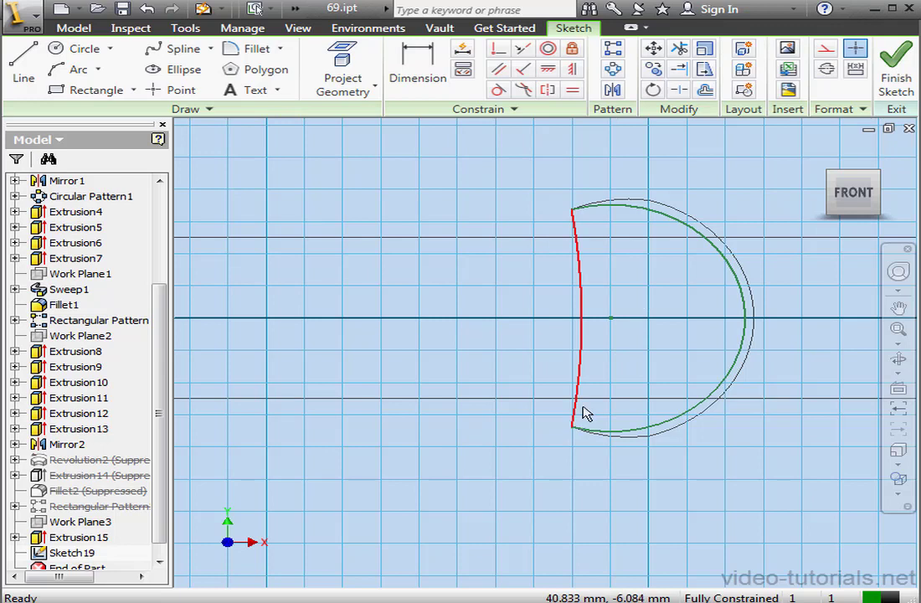
left_click(584, 370)
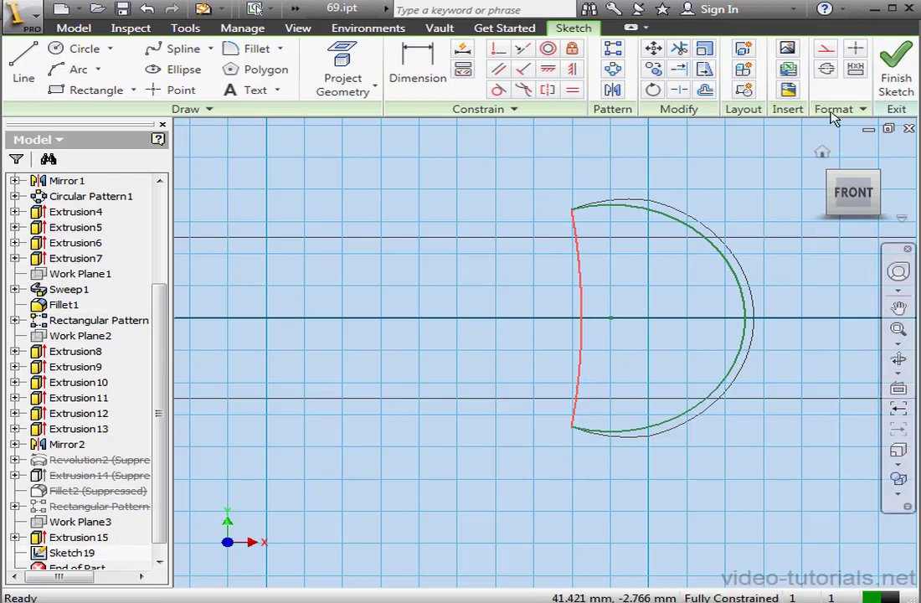
left_click(825, 48)
left_click(698, 234)
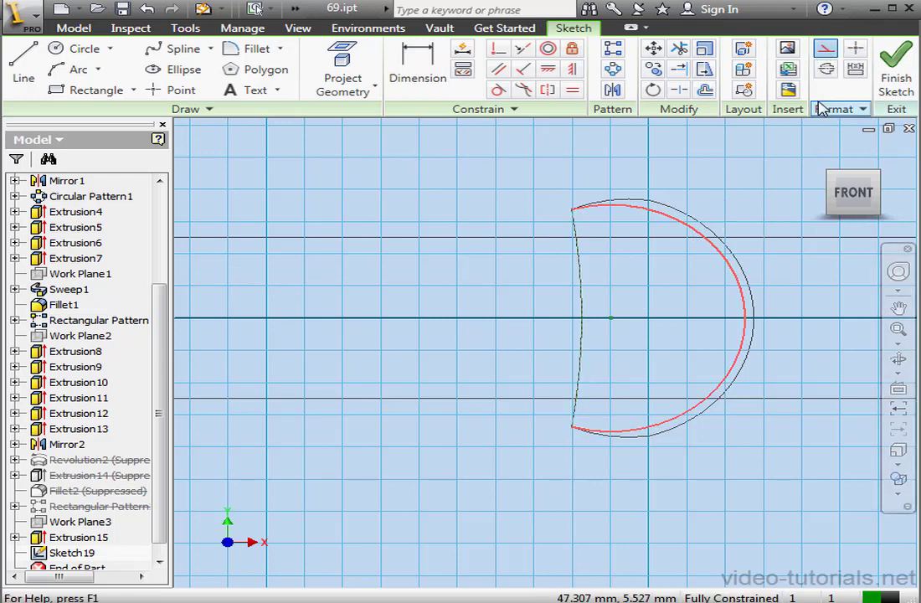
left_click(825, 47)
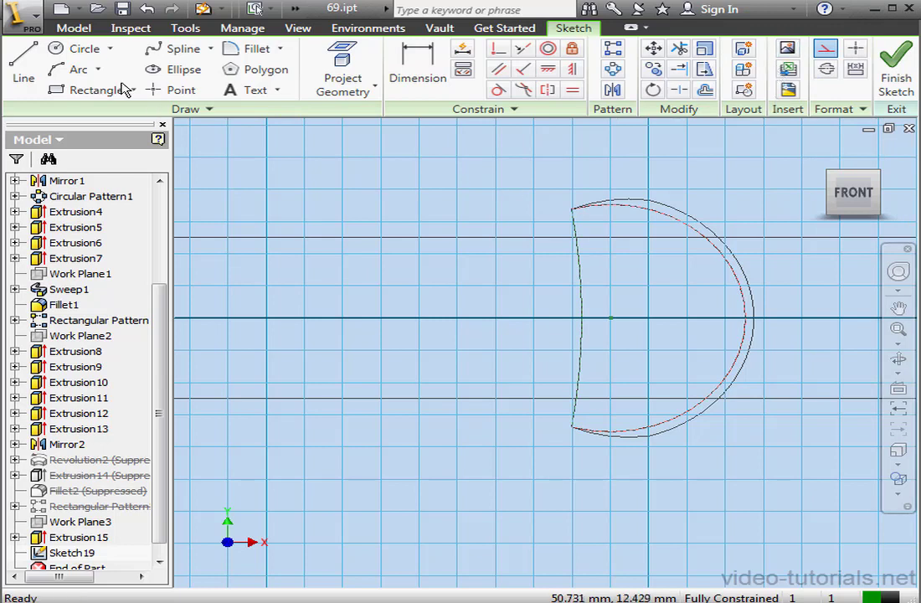
- Draw a circle about 14.1 mm in diameter from the projected arc's centre out to the arc, and finish the sketch
left_click(84, 48)
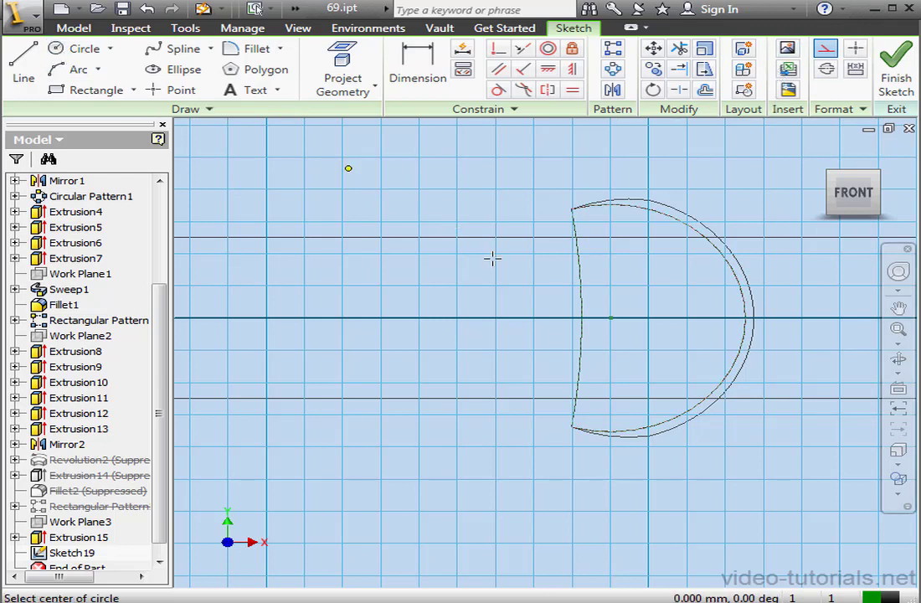
left_click(610, 318)
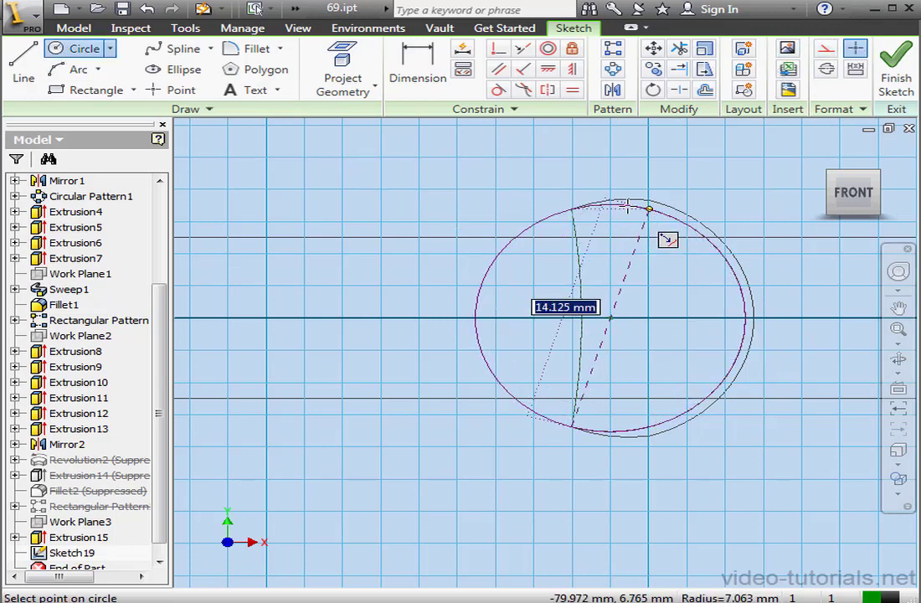
left_click(629, 204)
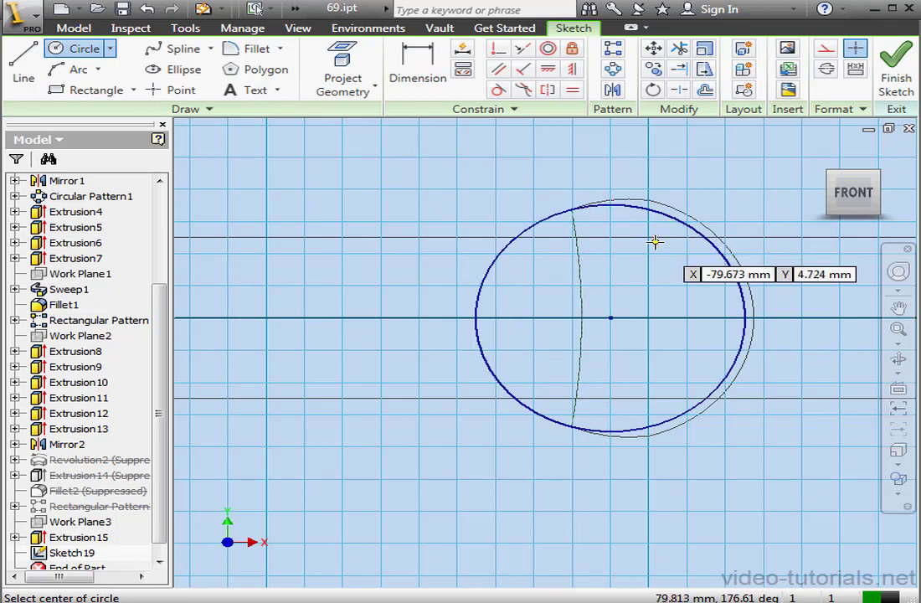
key("Escape")
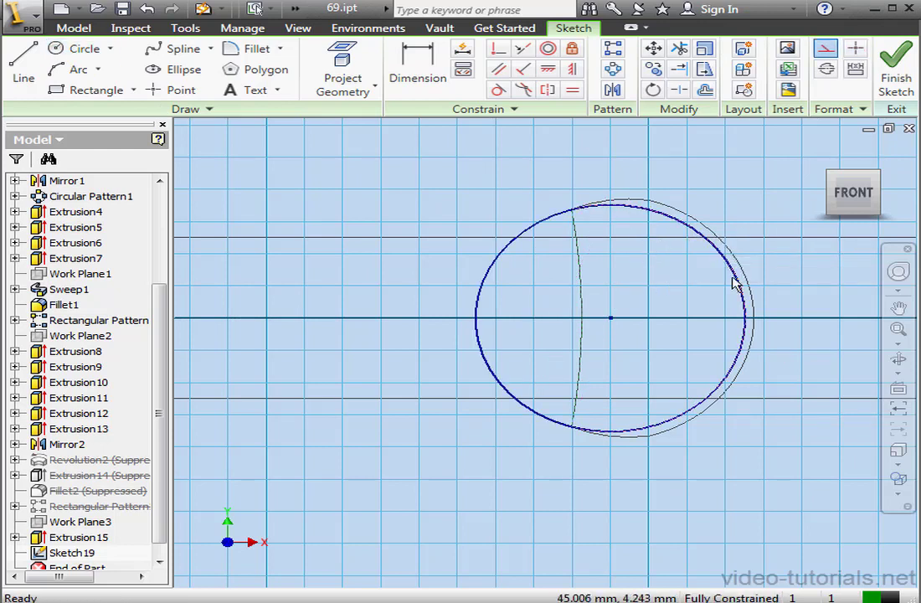
left_click(896, 76)
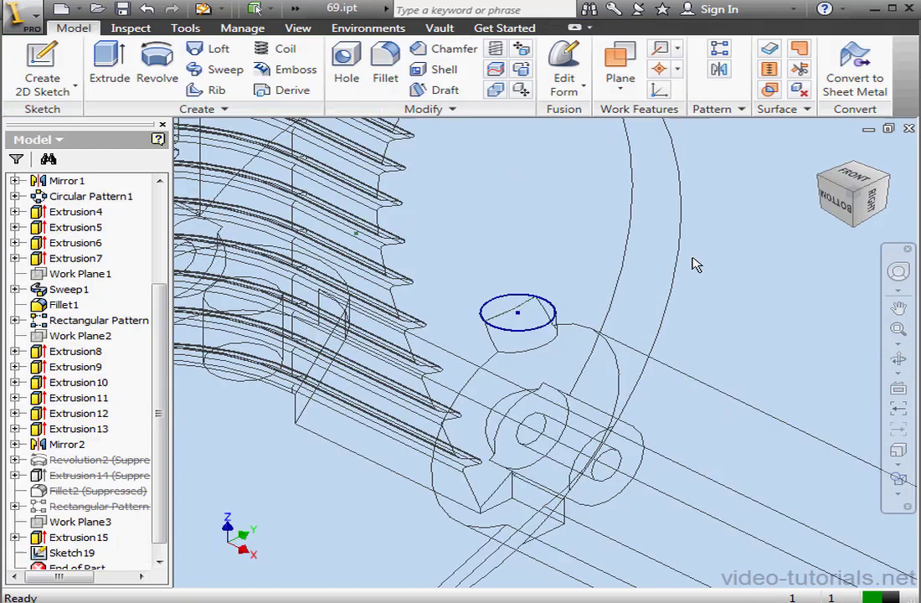
- Cut-extrude the new circle outward from the boss face with All extents to remove the material above the boss
left_click(109, 65)
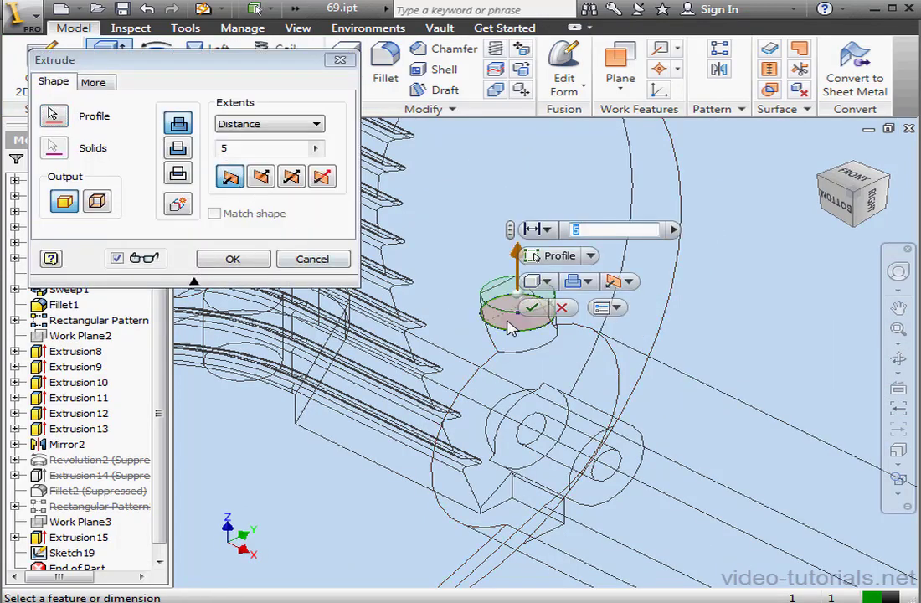
left_click(178, 149)
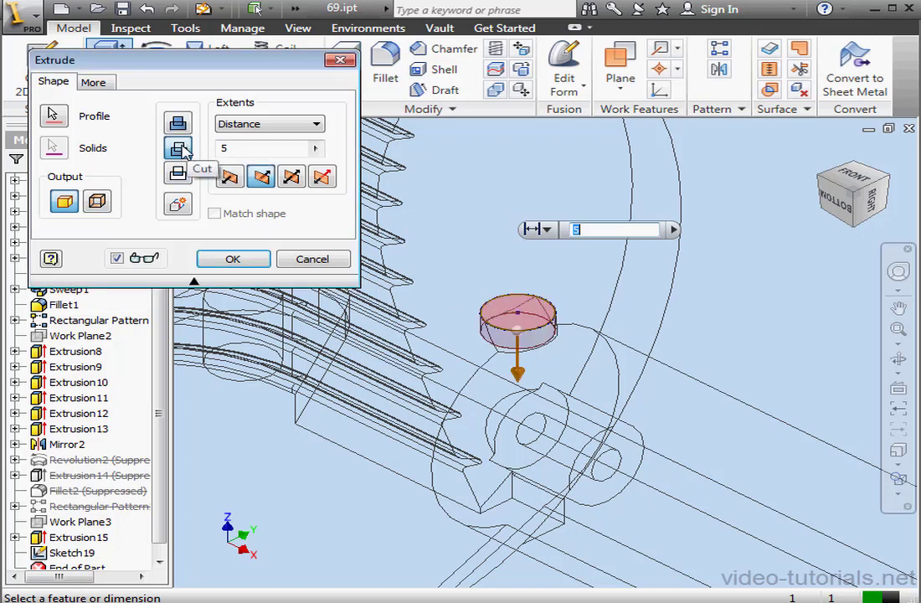
left_click(238, 179)
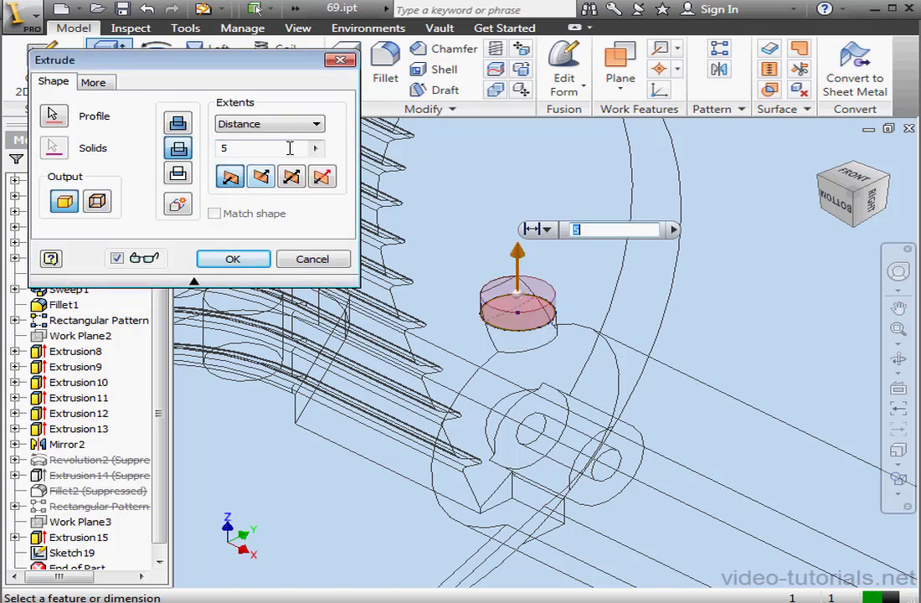
left_click(317, 123)
left_click(272, 182)
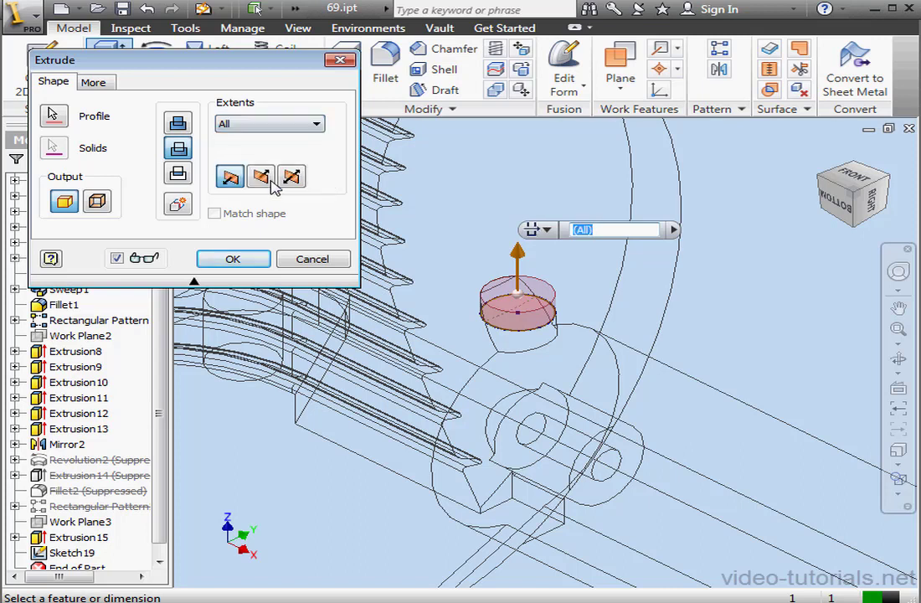
left_click(252, 261)
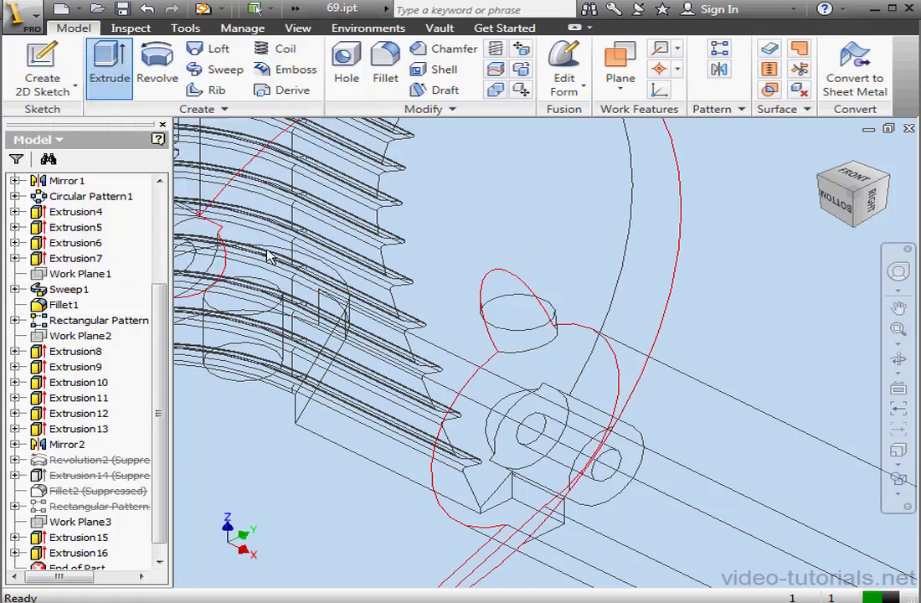
- Create a sketch on the trimmed boss's flat face, project the circular edge of the boss at the shaft's far end, and finish the sketch
right_click(523, 318)
left_click(556, 334)
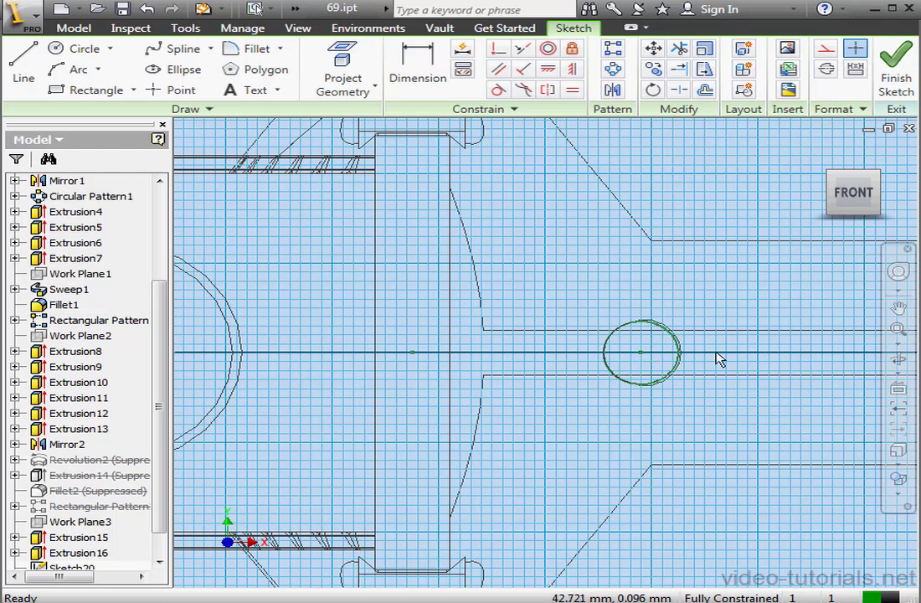
mouse_move(760, 376)
middle_mouse_down()
mouse_move(360, 384)
mouse_move(733, 387)
mouse_move(516, 385)
middle_mouse_up()
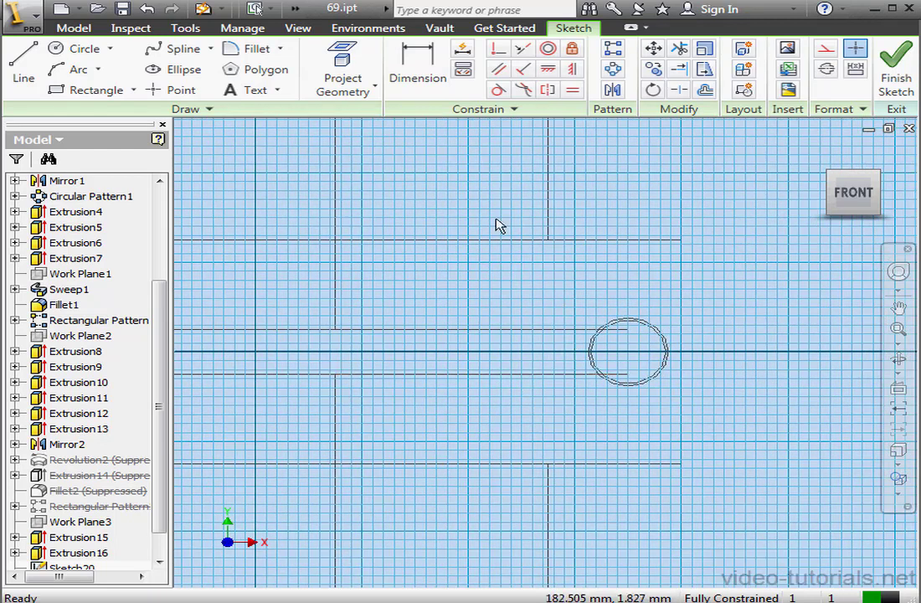
left_click(342, 78)
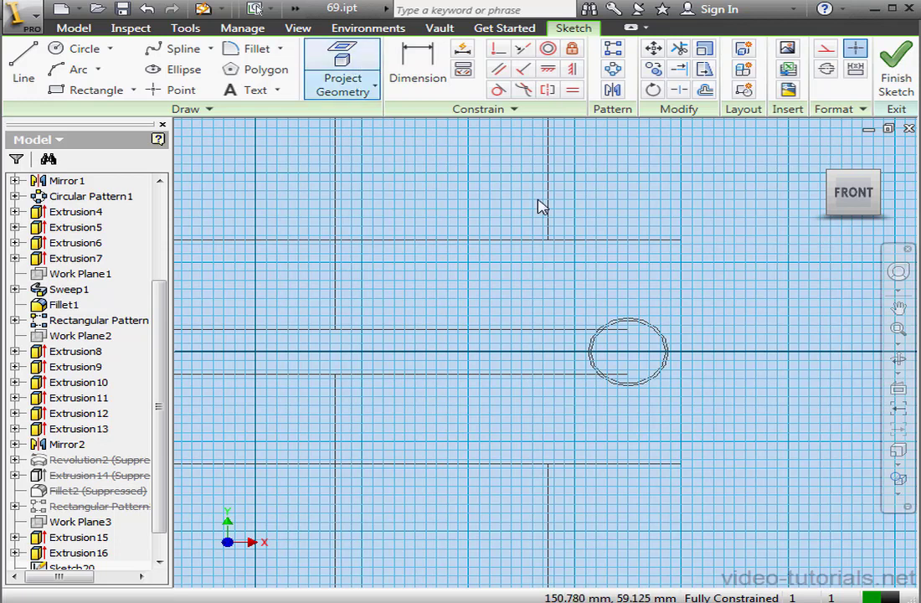
left_click(675, 353)
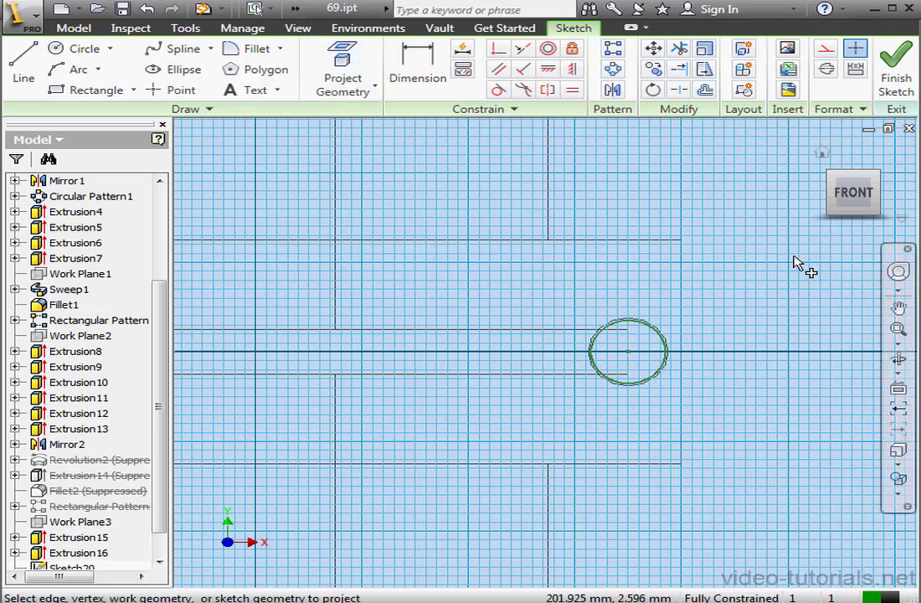
left_click(910, 85)
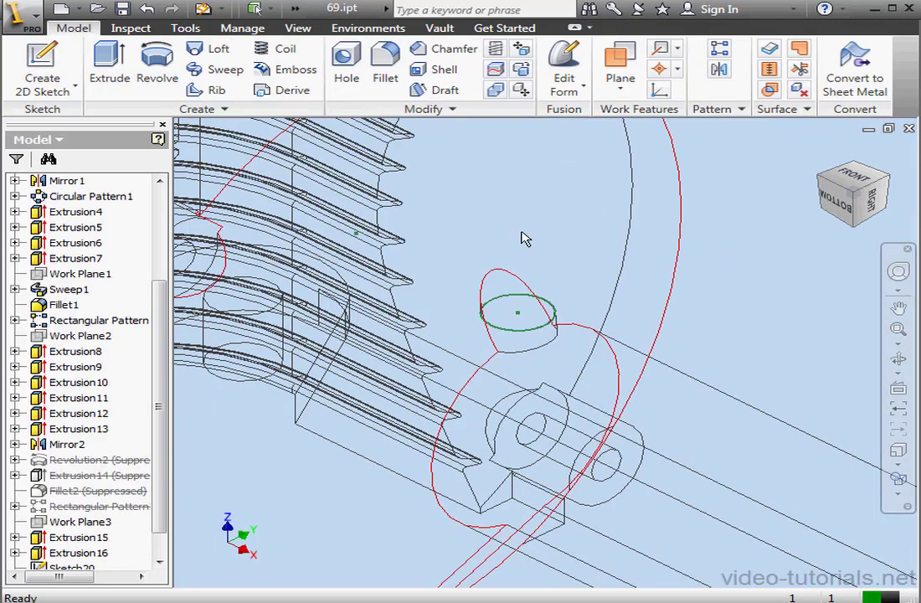
- Start a hole feature with From Sketch placement and pick the centre points of both boss circles as hole centres
left_click(347, 67)
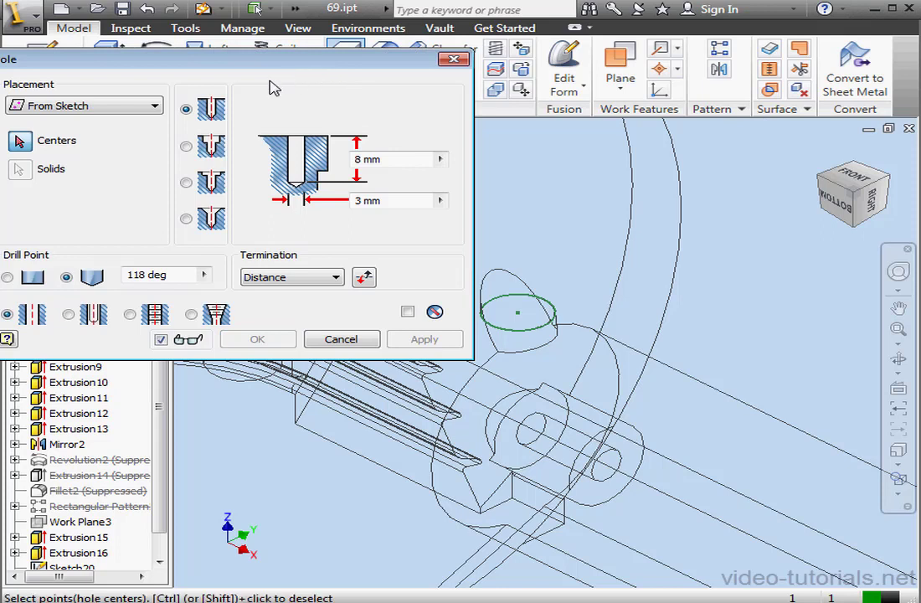
left_click(155, 106)
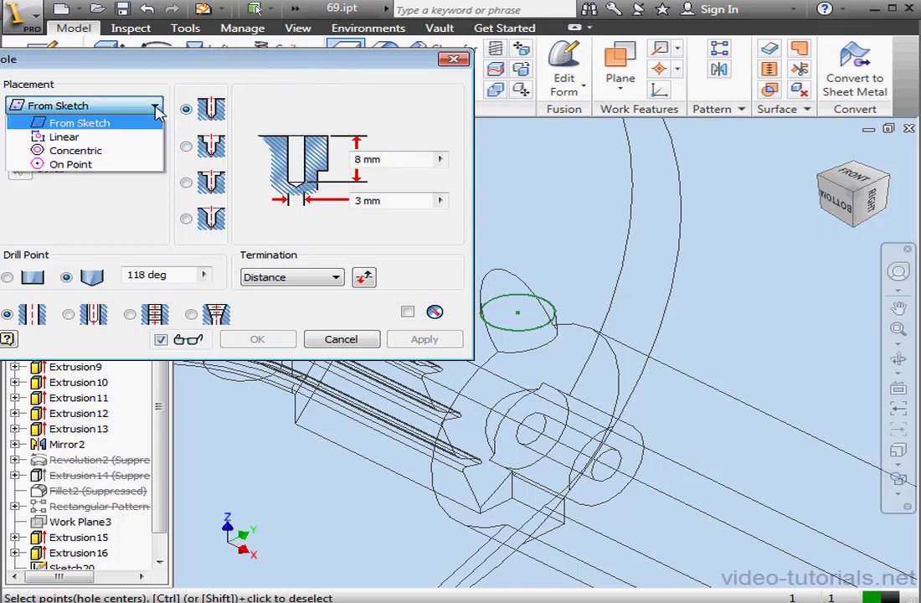
left_click(99, 126)
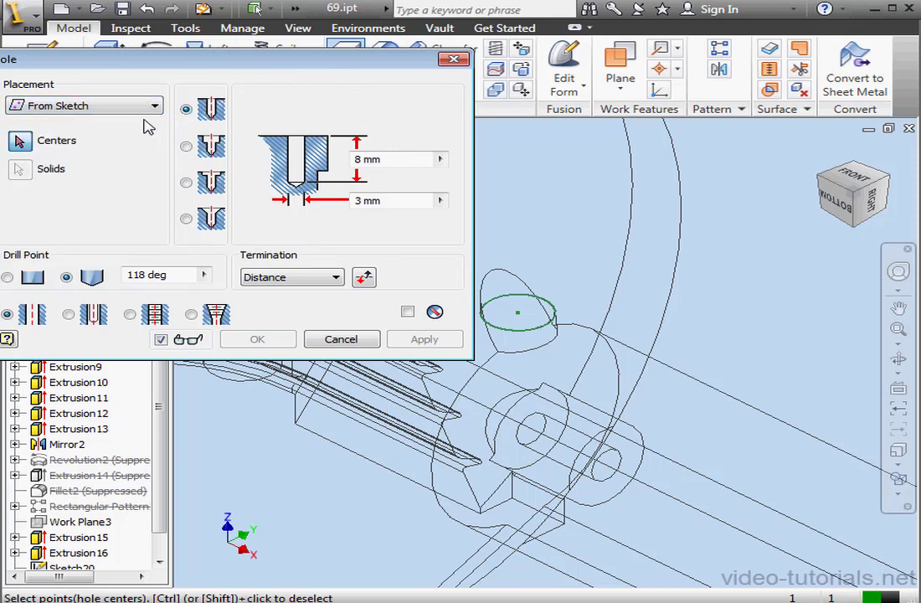
left_click(520, 316)
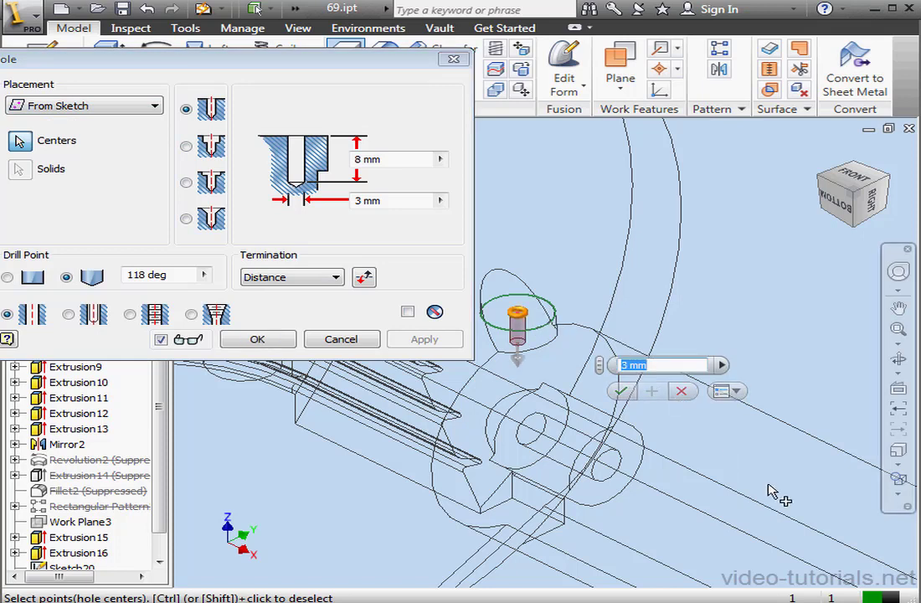
mouse_move(643, 432)
middle_mouse_down()
mouse_move(606, 420)
mouse_move(360, 258)
middle_mouse_up()
mouse_move(606, 406)
middle_mouse_down()
mouse_move(584, 424)
mouse_move(608, 366)
mouse_move(538, 376)
mouse_move(606, 316)
middle_mouse_up()
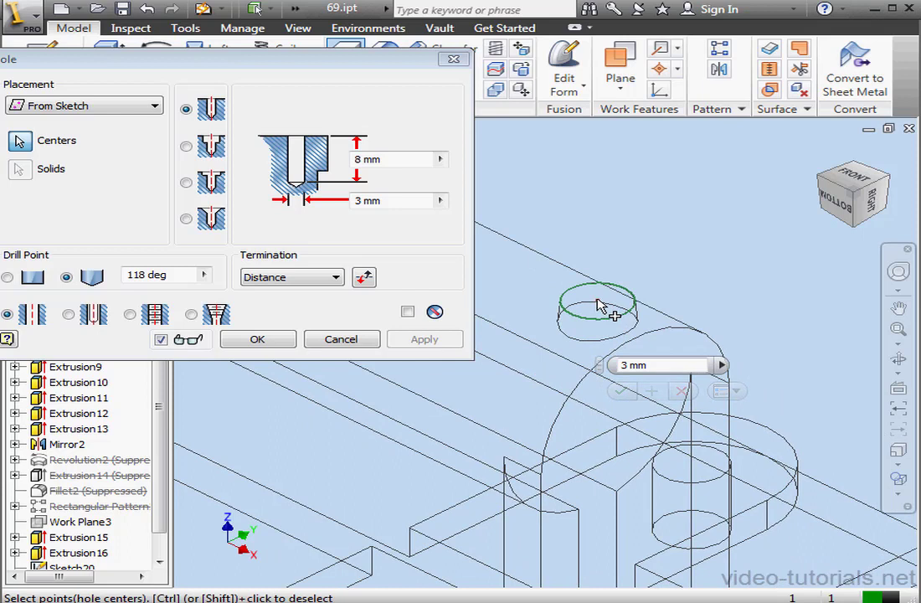
left_click(600, 306)
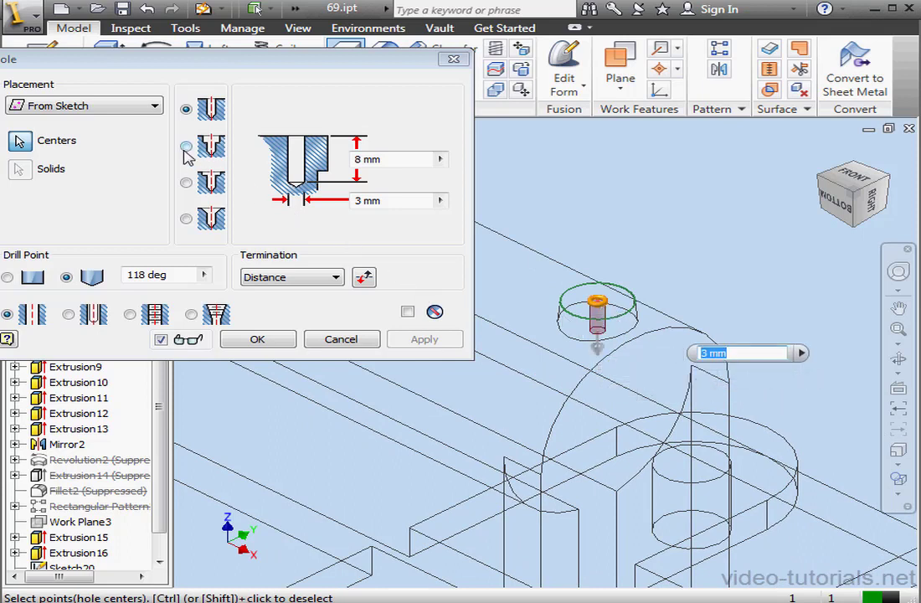
- Make the holes counterbored with a depth of 25 mm and create them in both bosses
left_click(160, 170)
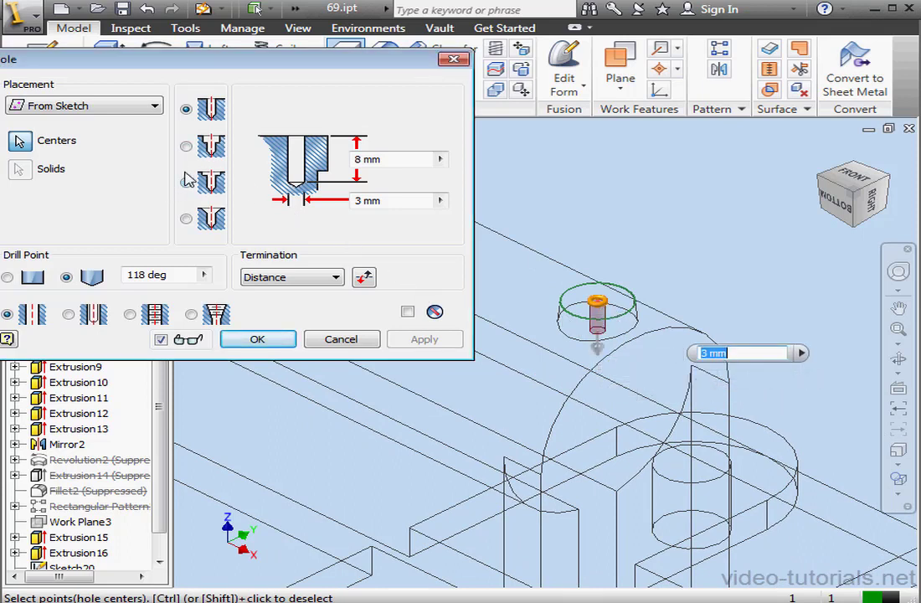
left_click(185, 145)
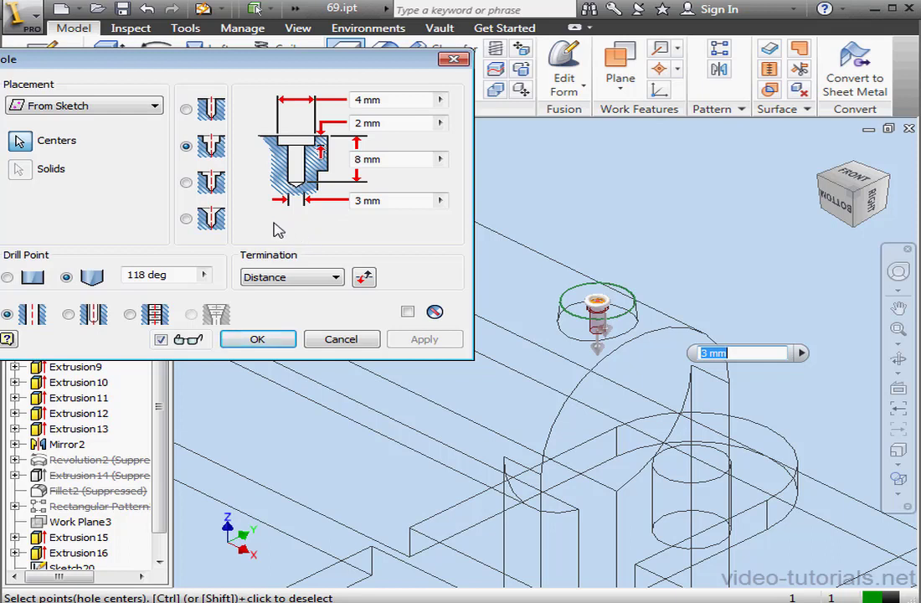
left_click(395, 159)
type("2")
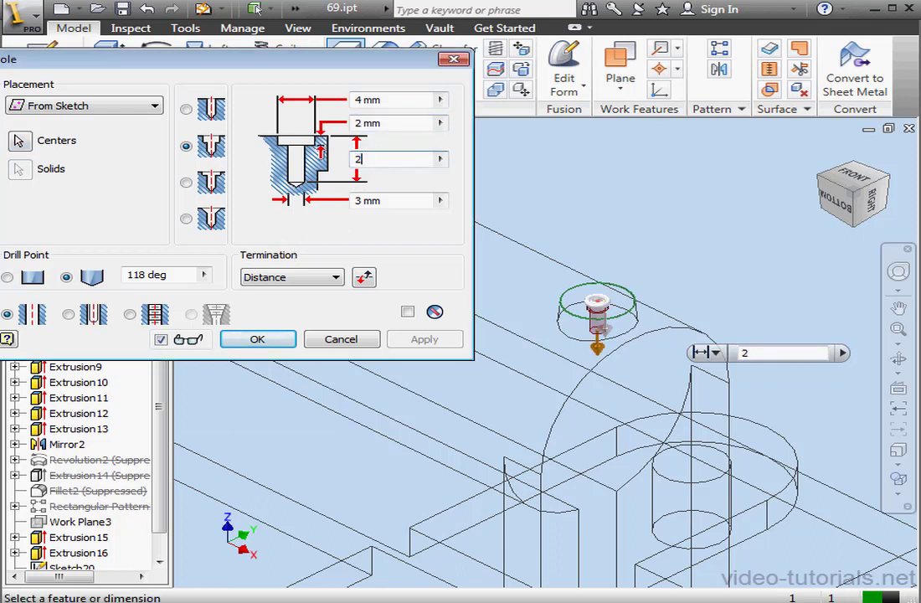
type("5")
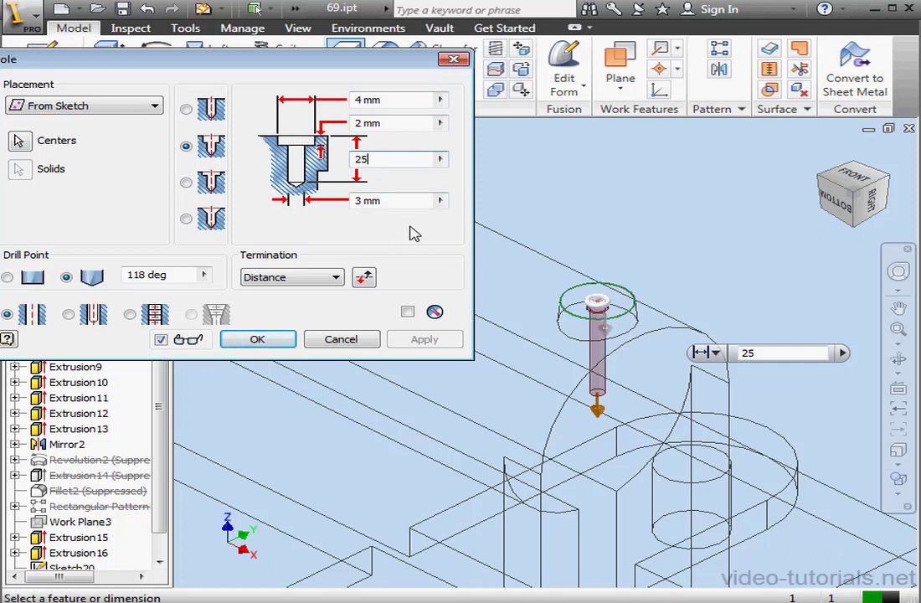
left_click(283, 343)
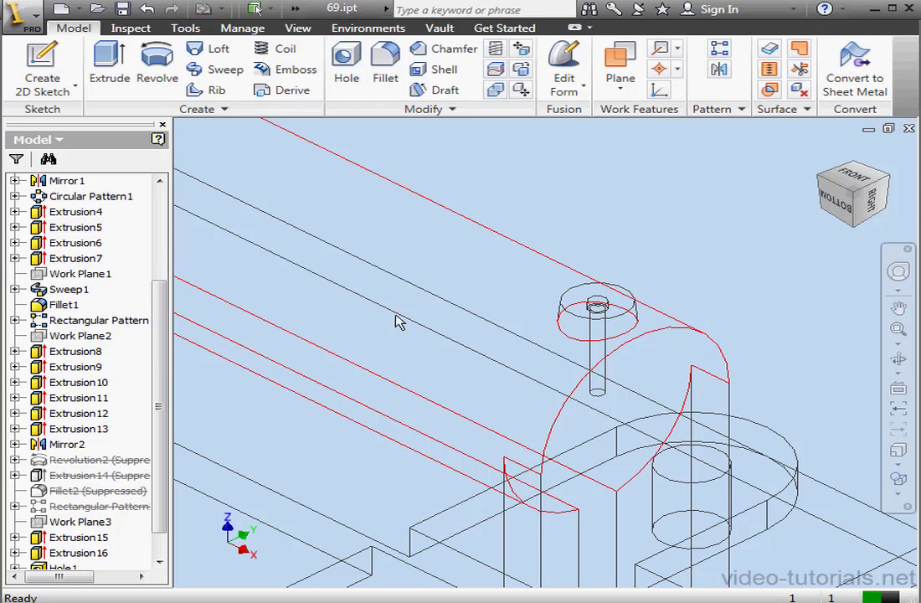
- Unsuppress the rectangular pattern of the shaft's thin discs along with Revolution2, Extrusion14 and Fillet2
right_click(84, 505)
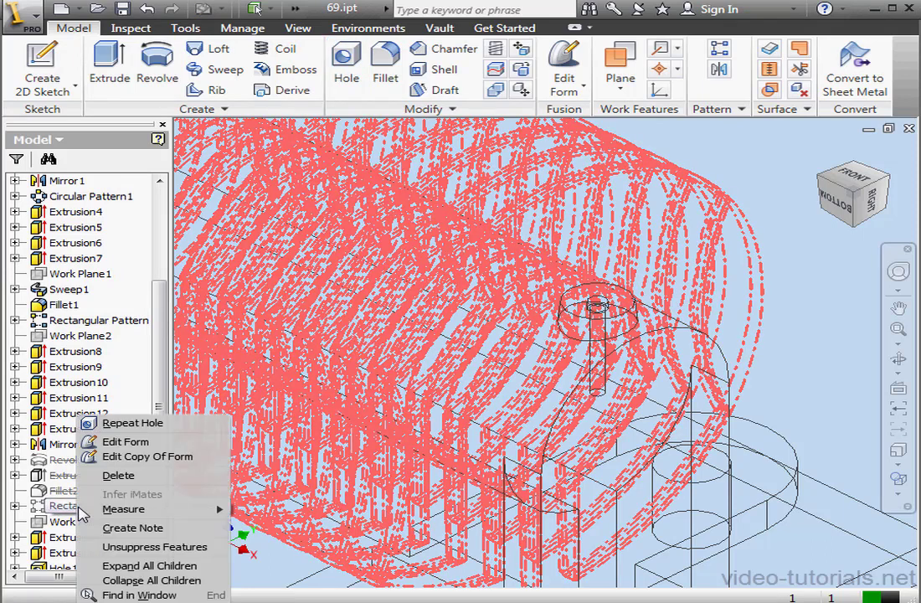
left_click(163, 547)
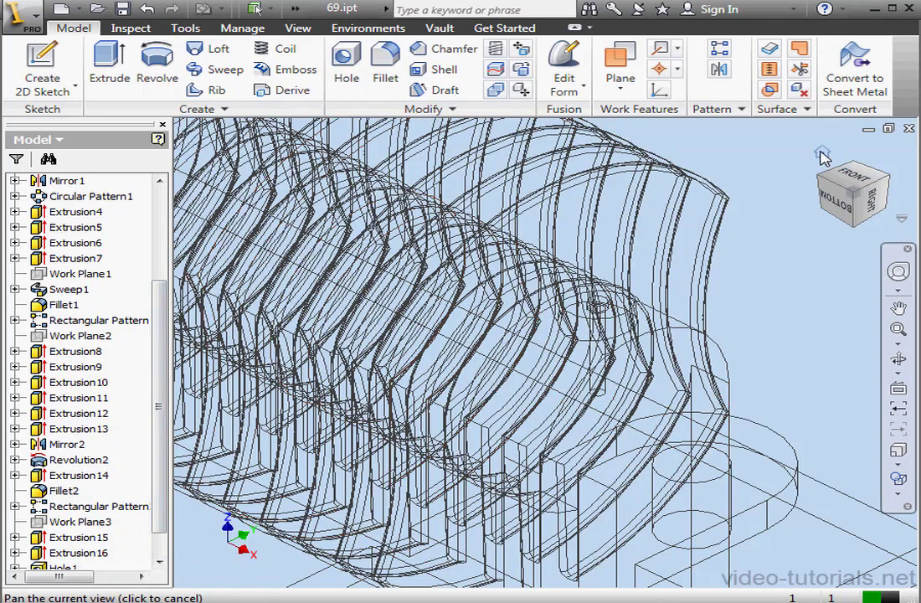
left_click(823, 154)
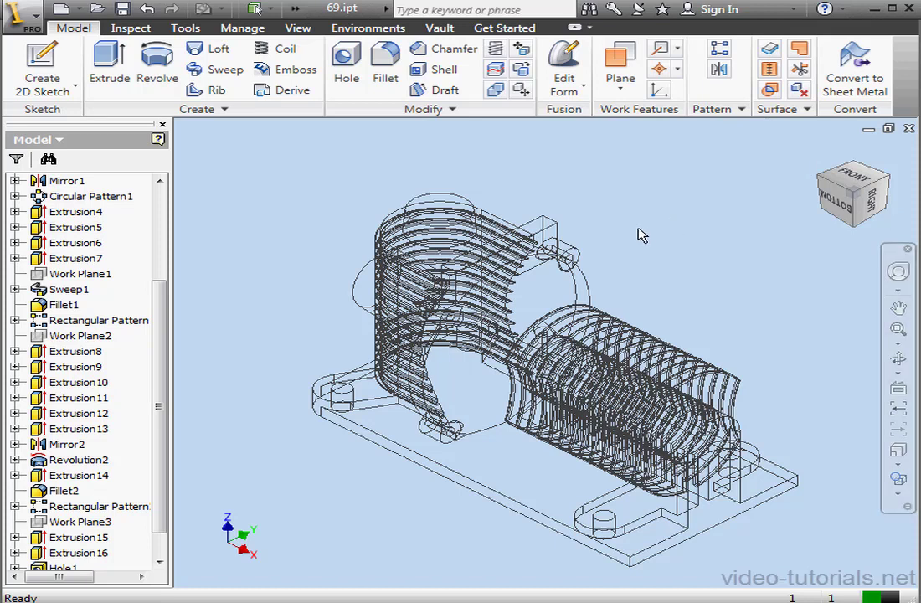